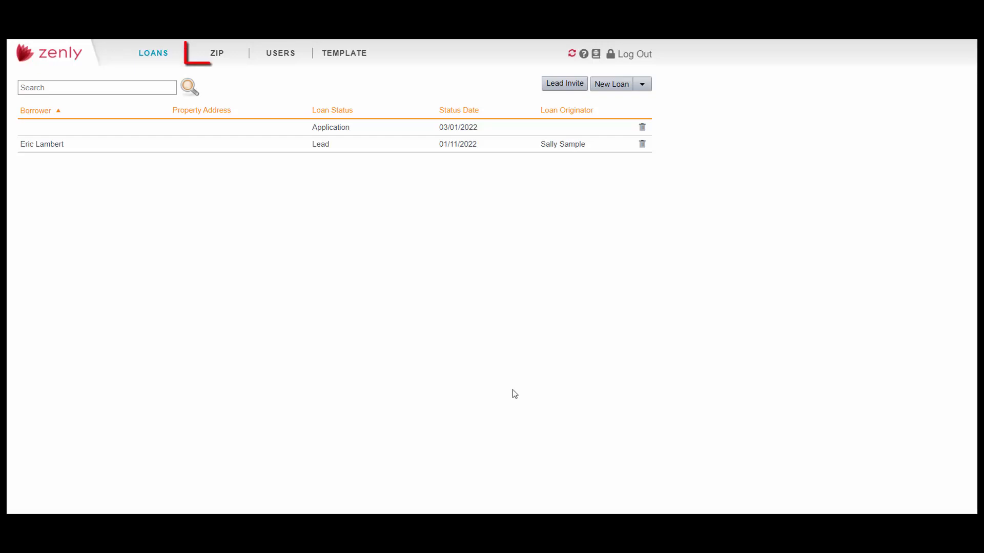
- Turn on both Use Company Main and Language Selection in the Zip Company Main settings
{"action": "left_click", "coordinate": [222, 57]}
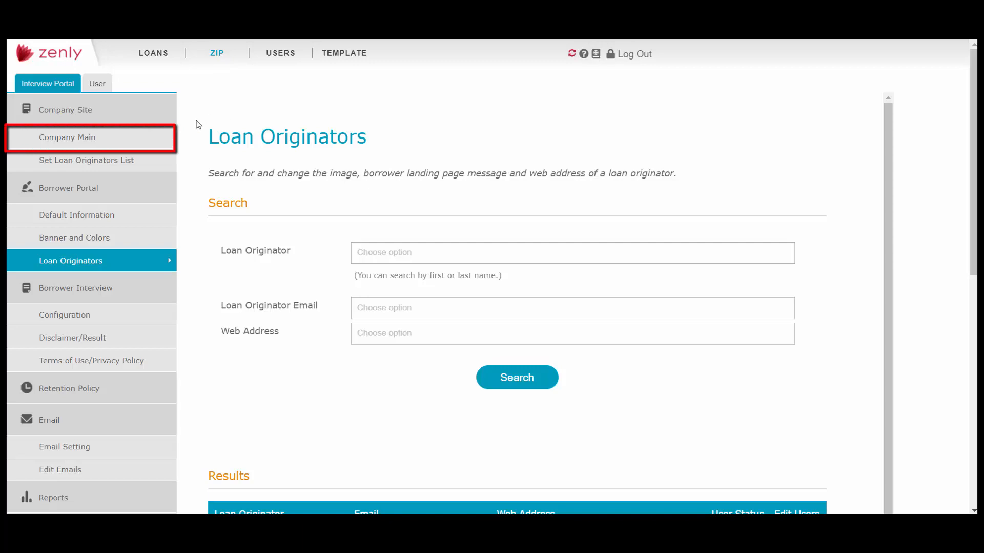
{"action": "left_click", "coordinate": [143, 140]}
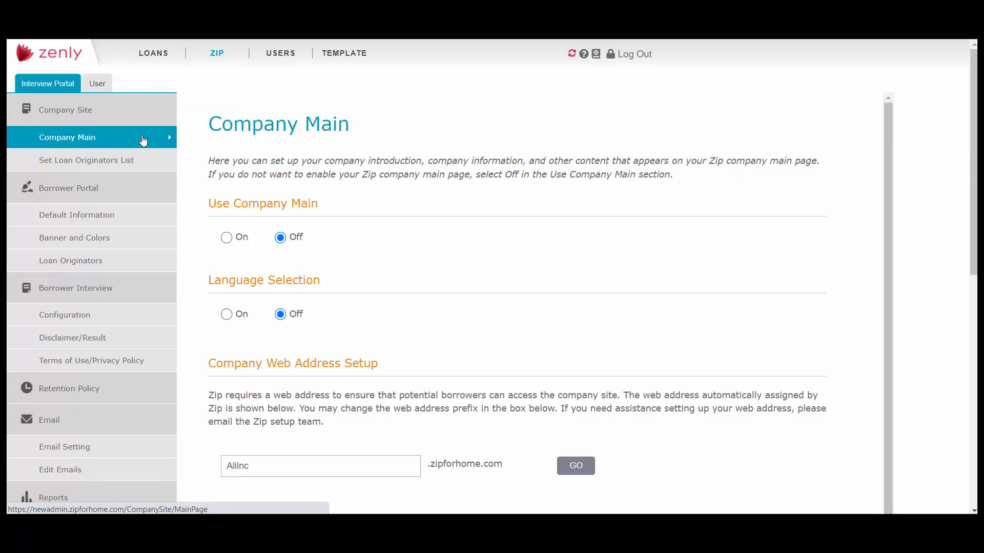
{"action": "left_click", "coordinate": [229, 245]}
{"action": "left_click", "coordinate": [227, 314]}
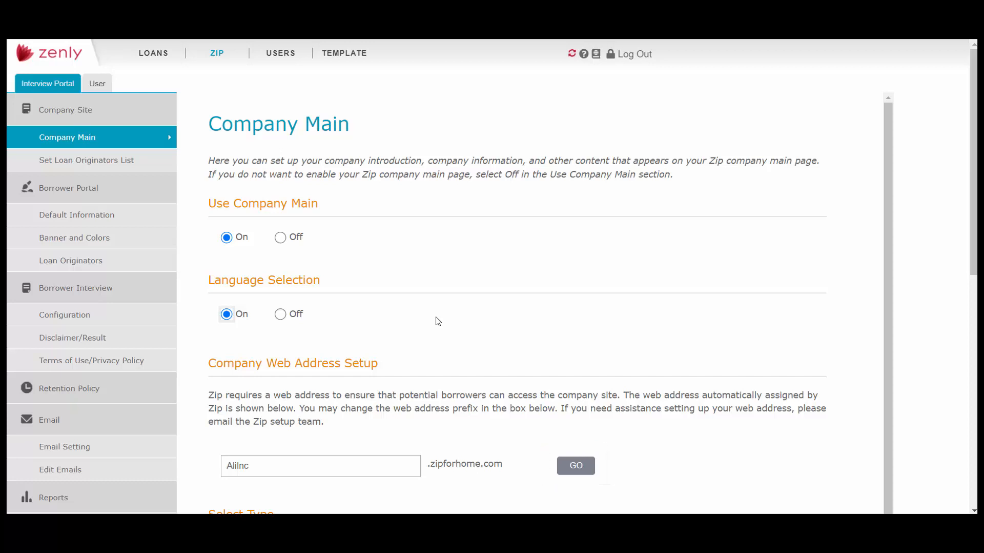
- Open the company's public Zip site, view its Loan Officers list, and return to the home page to show the language choices
{"action": "left_click", "coordinate": [578, 468]}
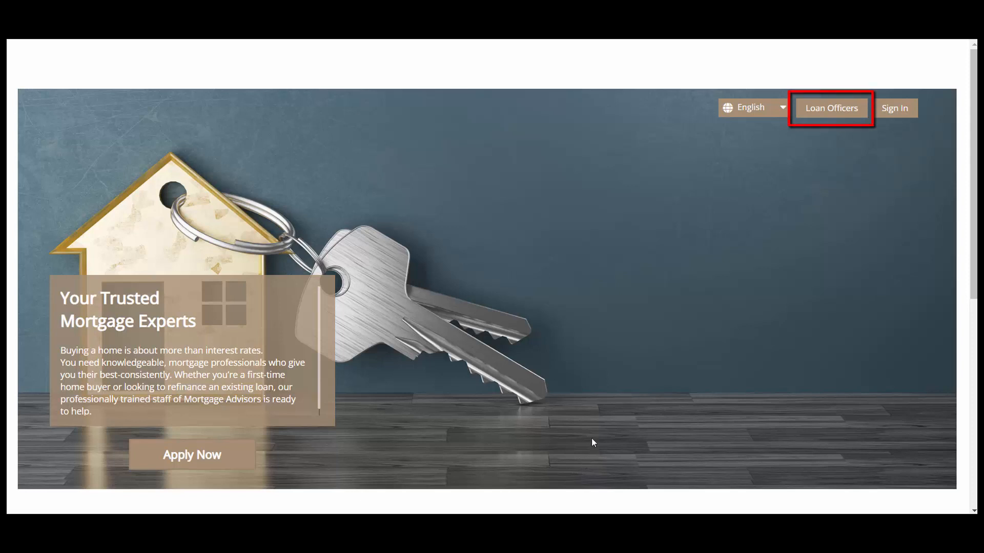
{"action": "left_click", "coordinate": [839, 113]}
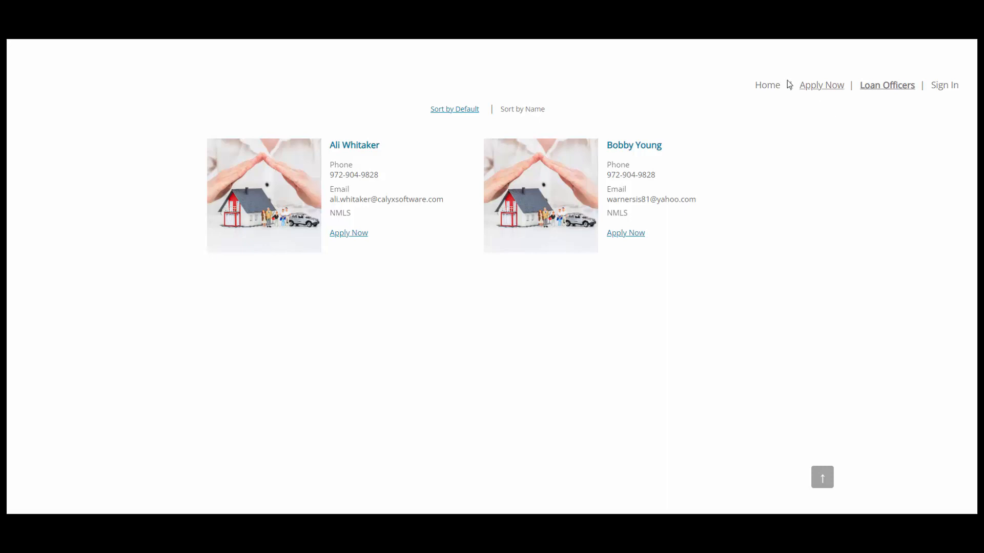
{"action": "left_click", "coordinate": [225, 21]}
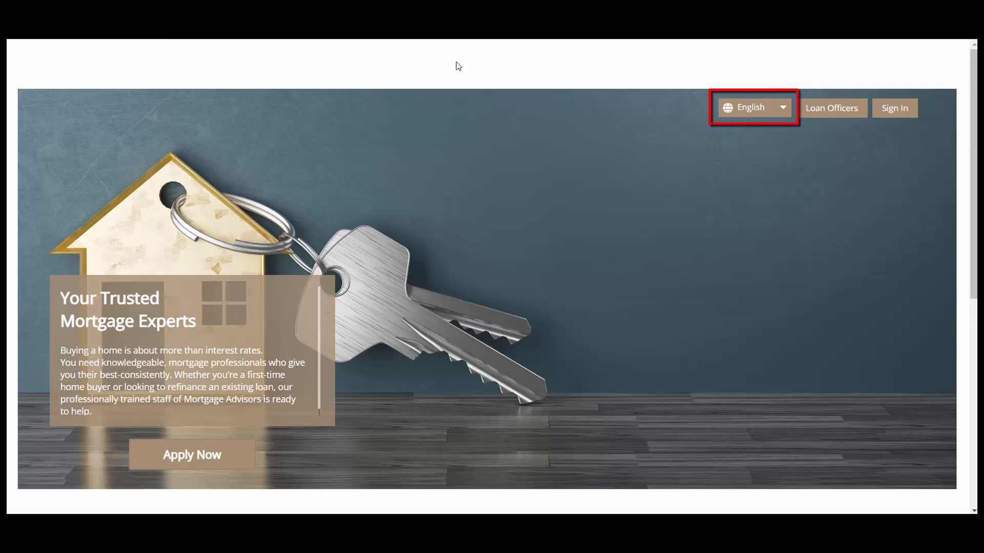
{"action": "left_click", "coordinate": [783, 110]}
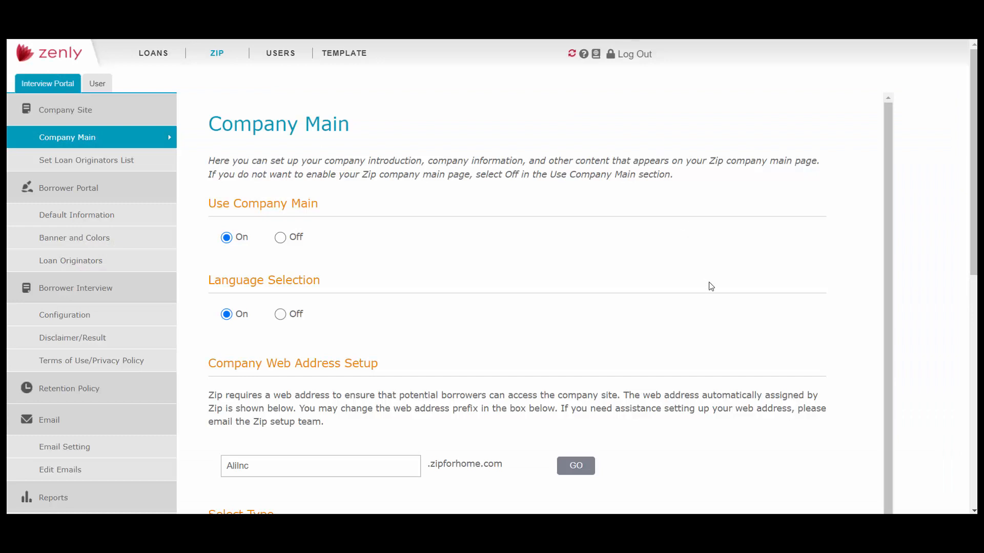
- Review the Company Main page's layout types, image choices and editable content blocks, including the logo, introduction, company information and borrower messages
{"action": "scroll", "coordinate": [710, 286], "scroll_direction": "down", "scroll_amount": 4}
{"action": "scroll", "coordinate": [711, 286], "scroll_direction": "down", "scroll_amount": 4}
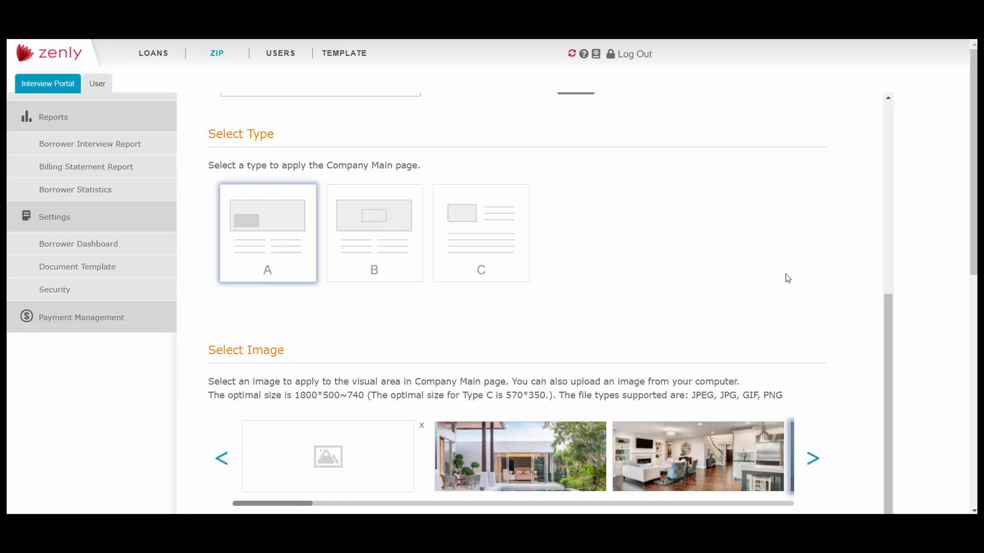
{"action": "scroll", "coordinate": [830, 306], "scroll_direction": "down", "scroll_amount": 3}
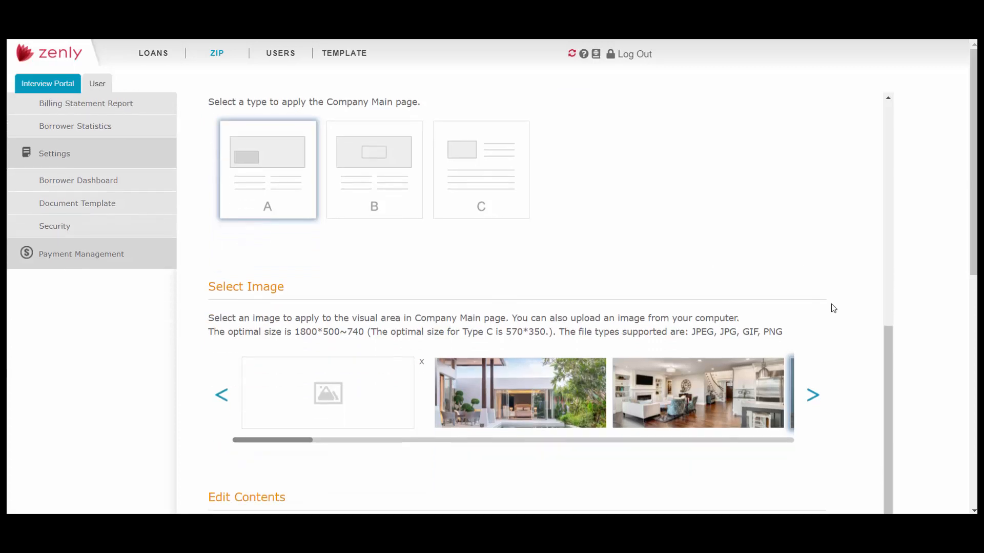
{"action": "scroll", "coordinate": [834, 307], "scroll_direction": "down", "scroll_amount": 1}
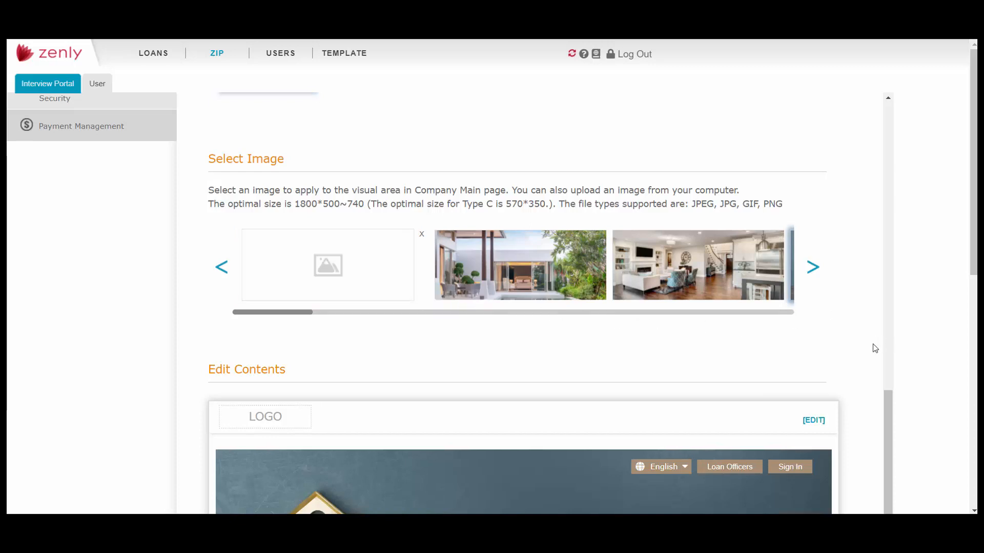
{"action": "scroll", "coordinate": [872, 346], "scroll_direction": "down", "scroll_amount": 4}
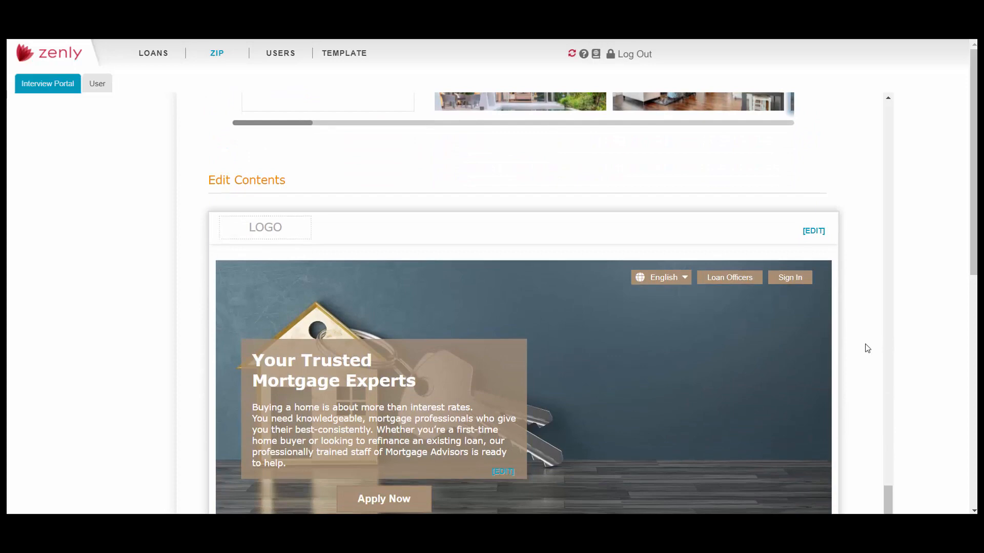
{"action": "scroll", "coordinate": [867, 348], "scroll_direction": "down", "scroll_amount": 1}
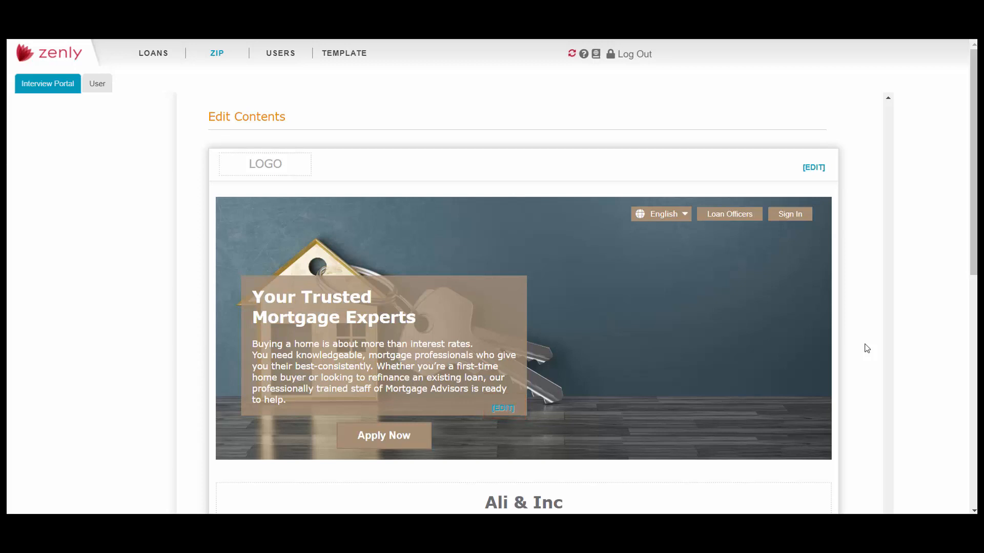
{"action": "scroll", "coordinate": [866, 348], "scroll_direction": "down", "scroll_amount": 4}
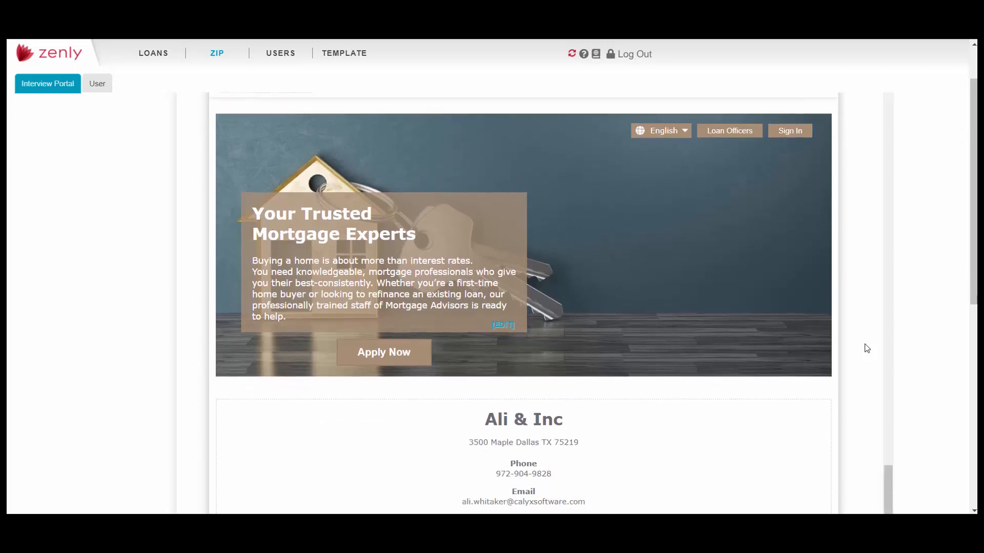
{"action": "scroll", "coordinate": [867, 348], "scroll_direction": "down", "scroll_amount": 1}
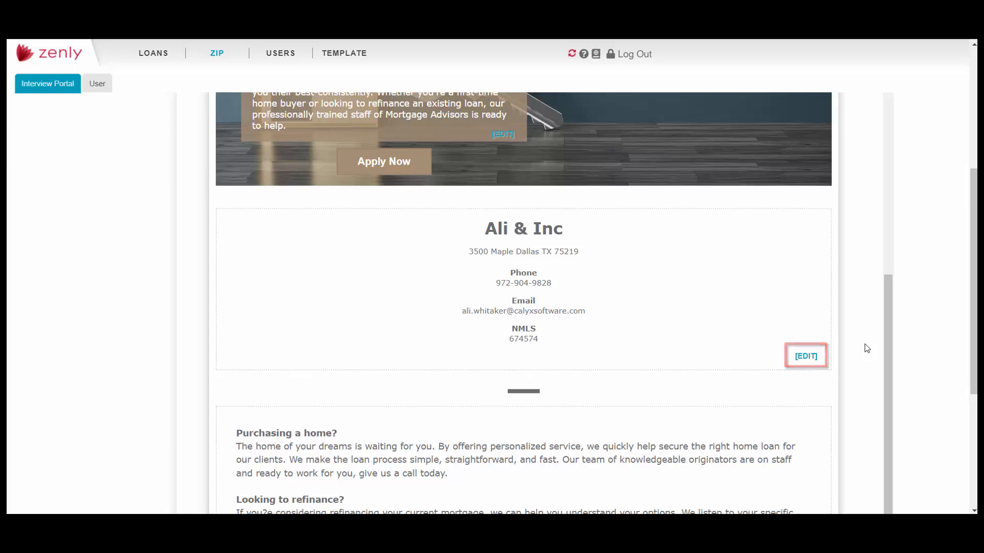
{"action": "scroll", "coordinate": [867, 348], "scroll_direction": "down", "scroll_amount": 4}
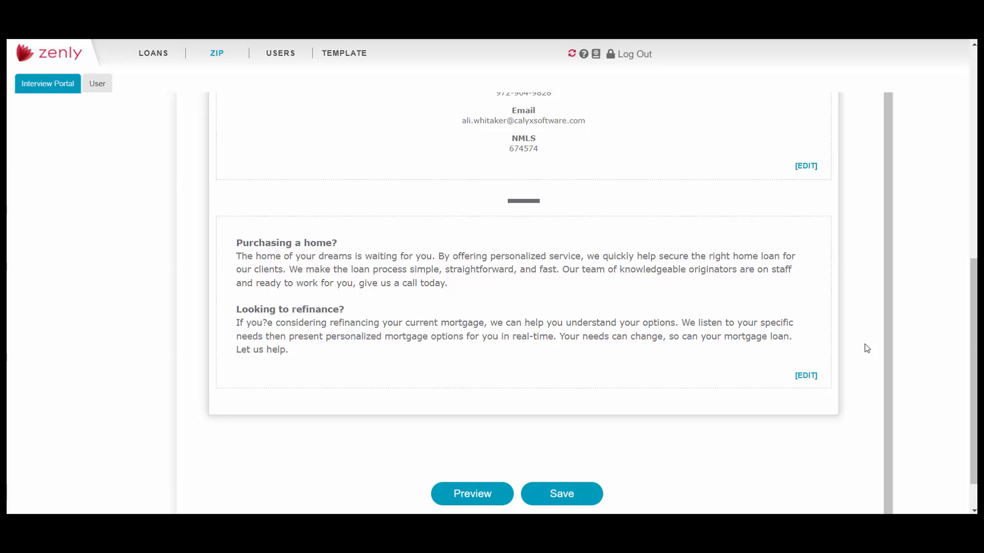
{"action": "scroll", "coordinate": [866, 348], "scroll_direction": "up", "scroll_amount": 15}
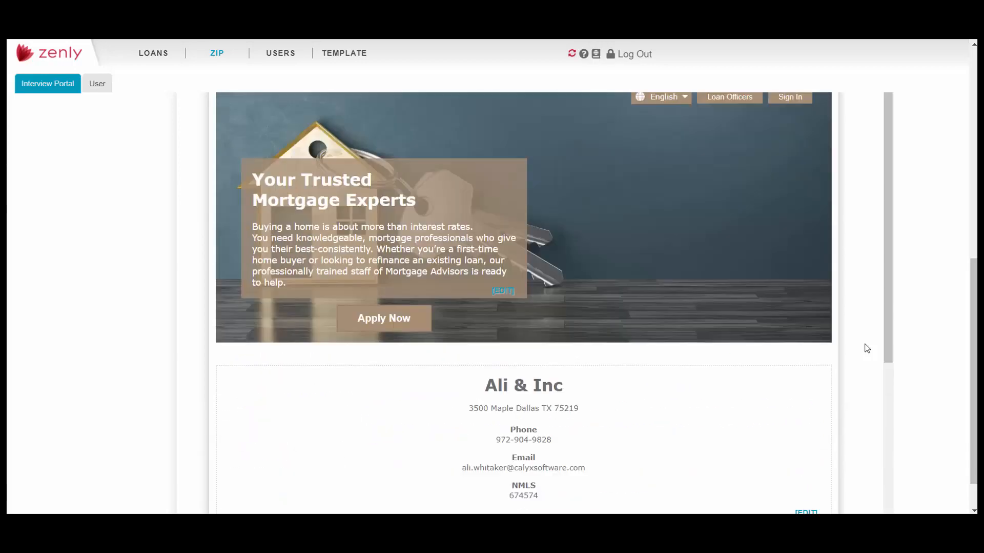
{"action": "scroll", "coordinate": [901, 315], "scroll_direction": "up", "scroll_amount": 4}
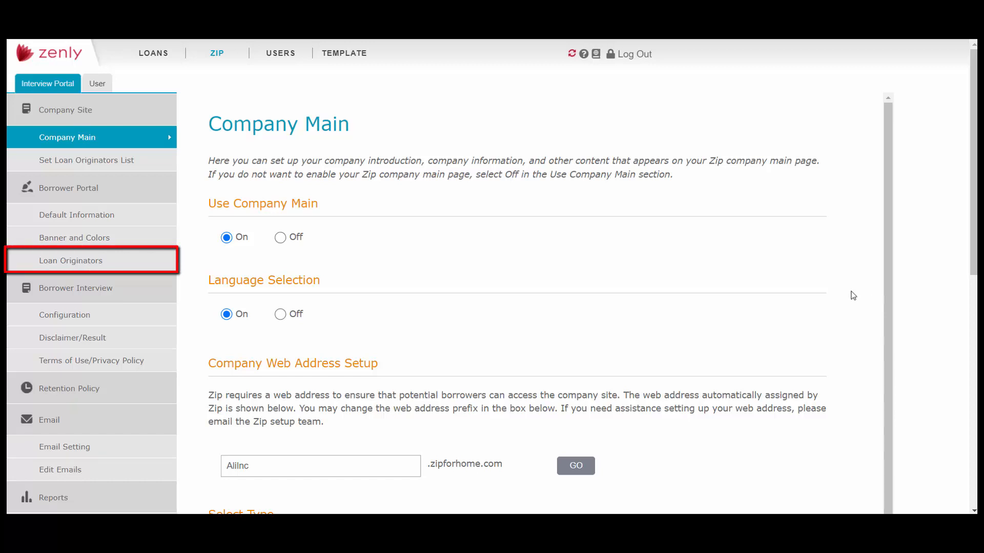
- Open the second loan originator's profile in the Borrower Portal settings and examine its image, company details and landing page messages
{"action": "left_click", "coordinate": [86, 262]}
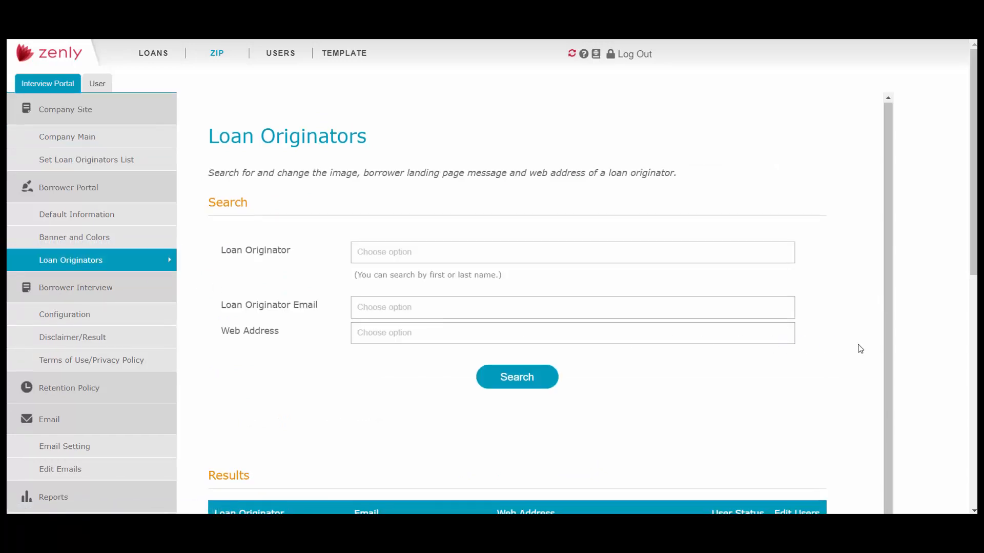
{"action": "scroll", "coordinate": [856, 348], "scroll_direction": "down", "scroll_amount": 3}
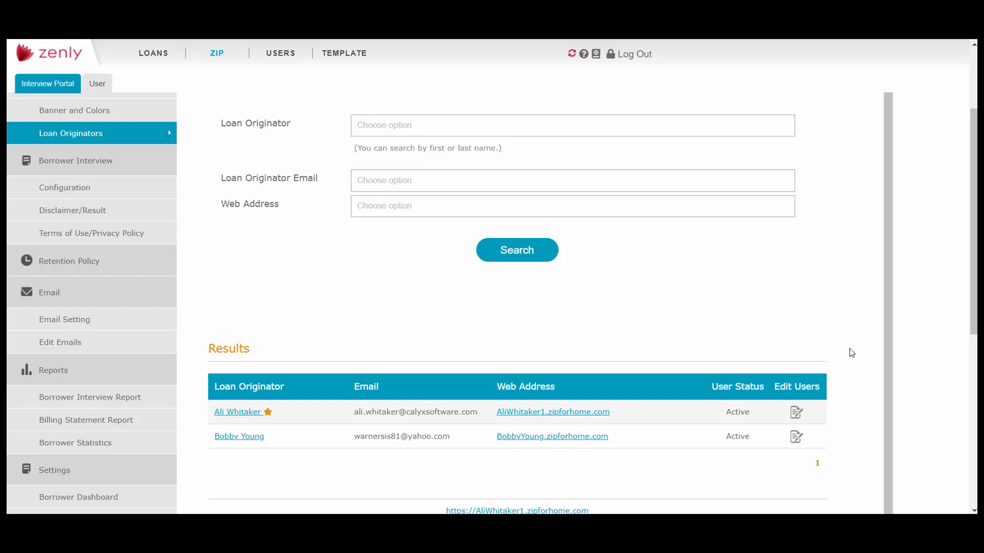
{"action": "left_click", "coordinate": [256, 437]}
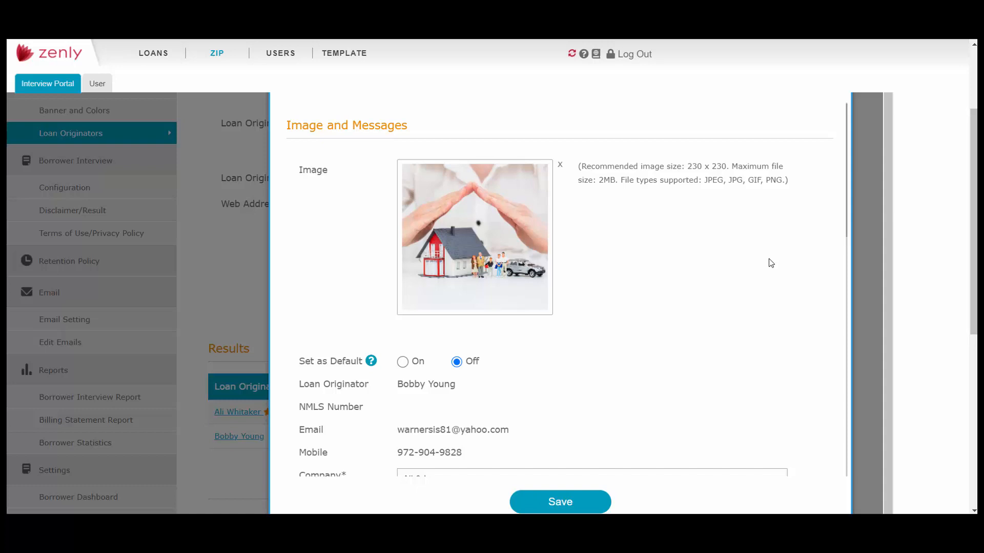
{"action": "mouse_move", "coordinate": [534, 255]}
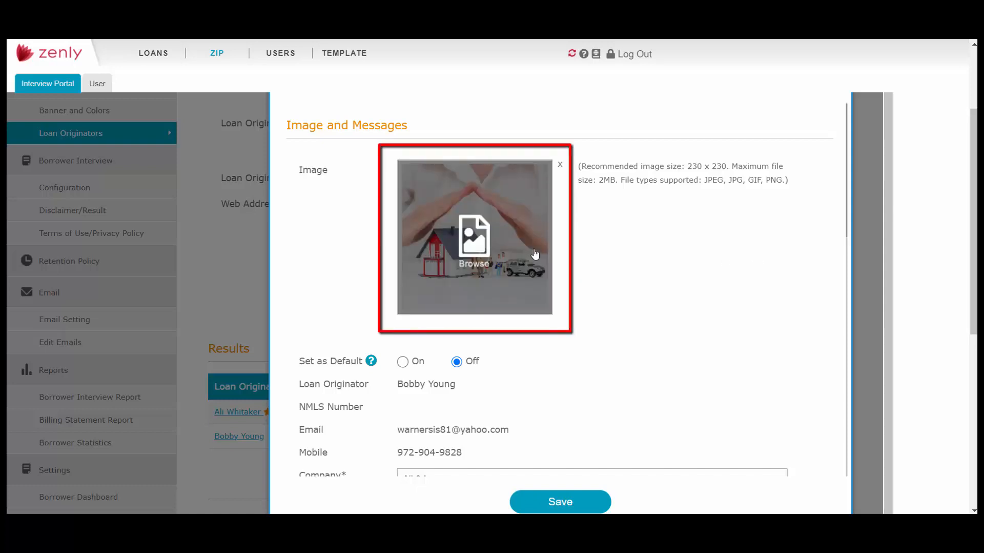
{"action": "scroll", "coordinate": [799, 298], "scroll_direction": "down", "scroll_amount": 2}
{"action": "scroll", "coordinate": [813, 308], "scroll_direction": "down", "scroll_amount": 4}
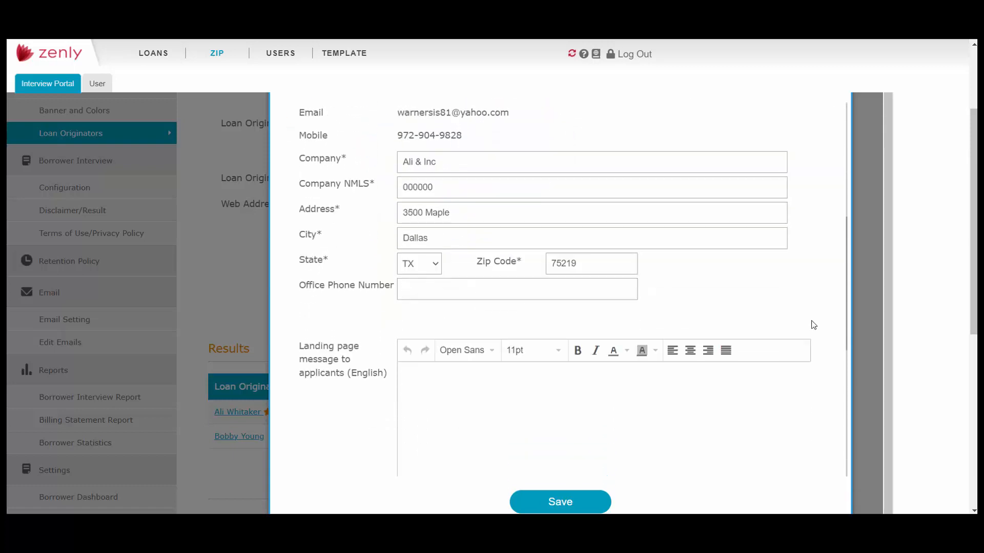
{"action": "scroll", "coordinate": [812, 324], "scroll_direction": "down", "scroll_amount": 1}
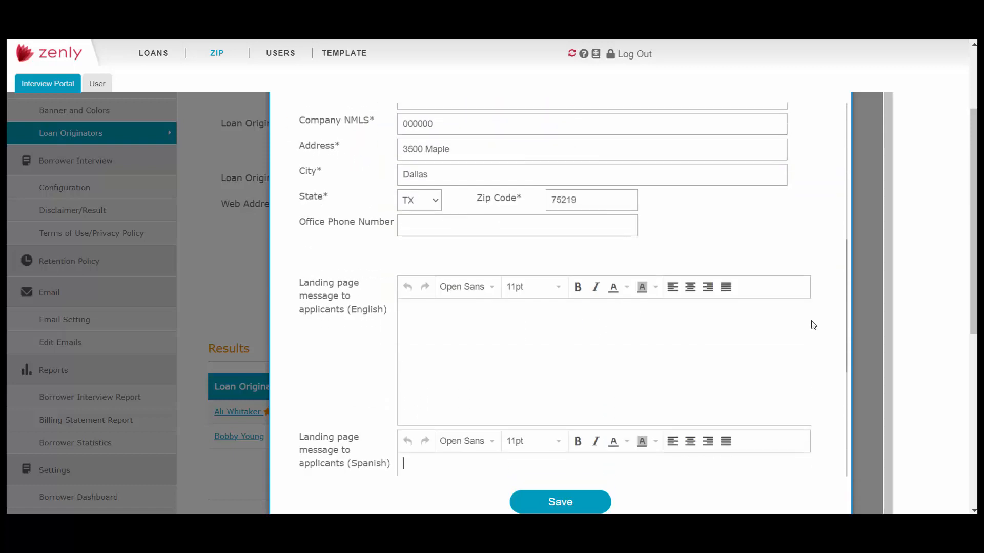
{"action": "scroll", "coordinate": [795, 354], "scroll_direction": "down", "scroll_amount": 1}
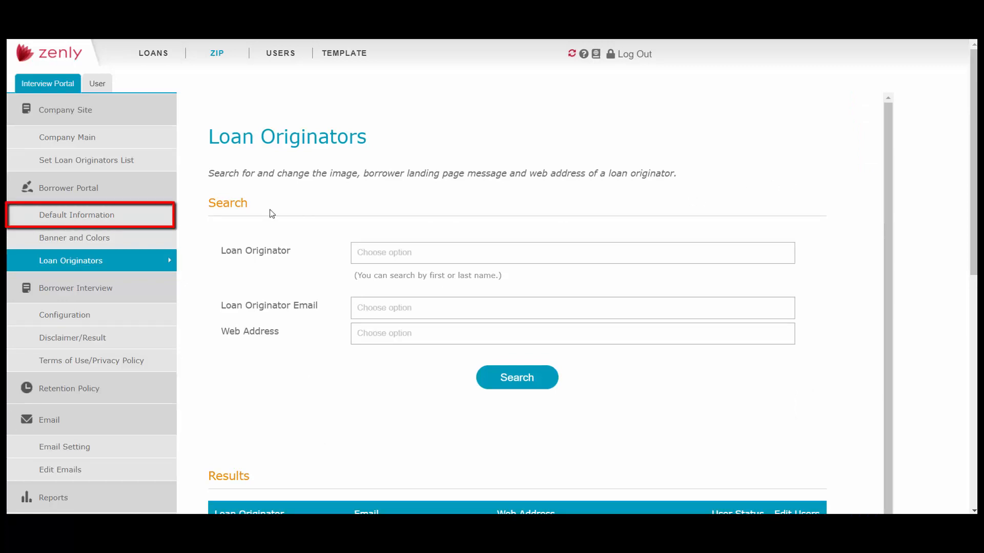
- Review the Borrower Portal's Default Information, covering the company image, company details, and English and Spanish landing page messages
{"action": "left_click", "coordinate": [136, 219]}
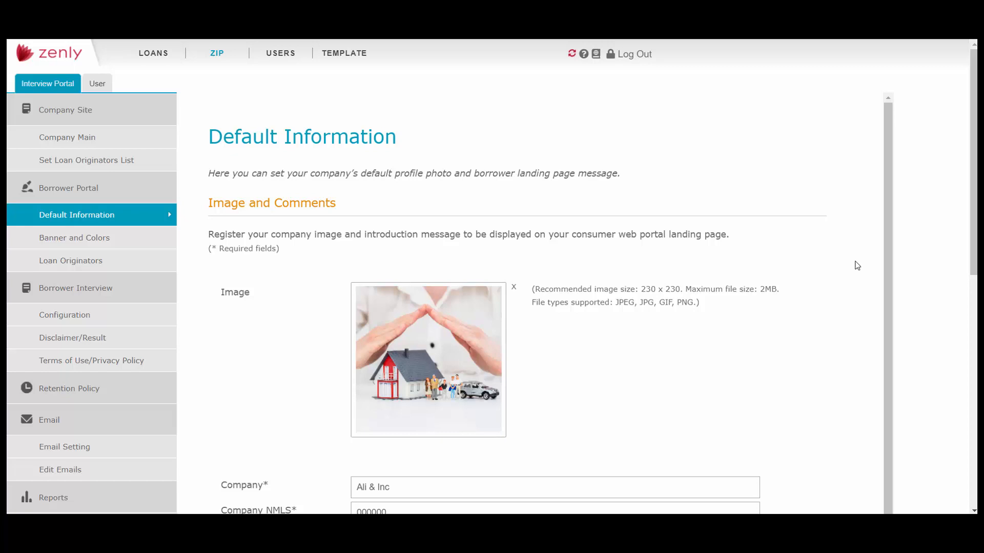
{"action": "scroll", "coordinate": [866, 261], "scroll_direction": "down", "scroll_amount": 4}
{"action": "scroll", "coordinate": [847, 266], "scroll_direction": "down", "scroll_amount": 2}
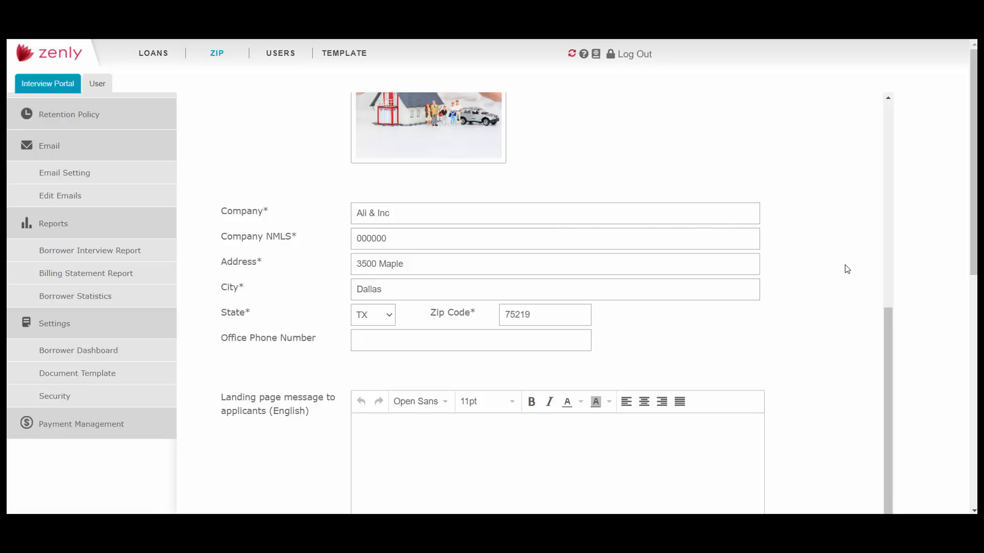
{"action": "scroll", "coordinate": [847, 268], "scroll_direction": "down", "scroll_amount": 4}
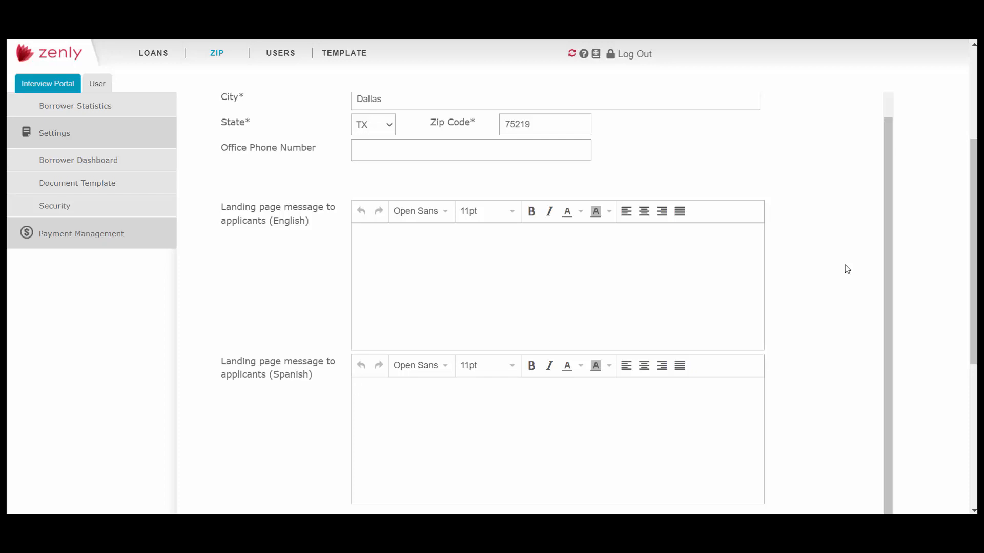
{"action": "scroll", "coordinate": [848, 268], "scroll_direction": "up", "scroll_amount": 10}
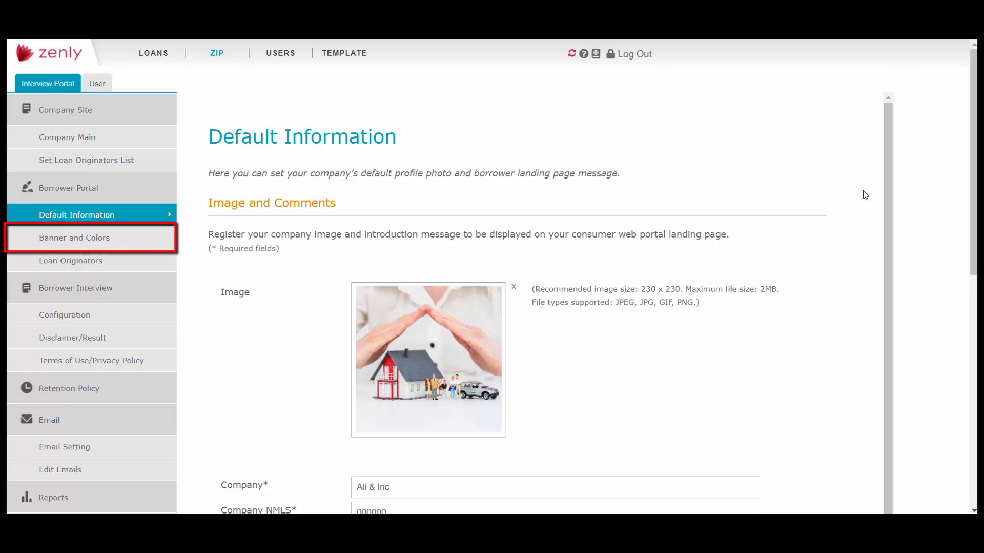
- Open the Borrower Portal's Banner and Colors settings and examine the landing page preview for the New type
{"action": "left_click", "coordinate": [64, 238]}
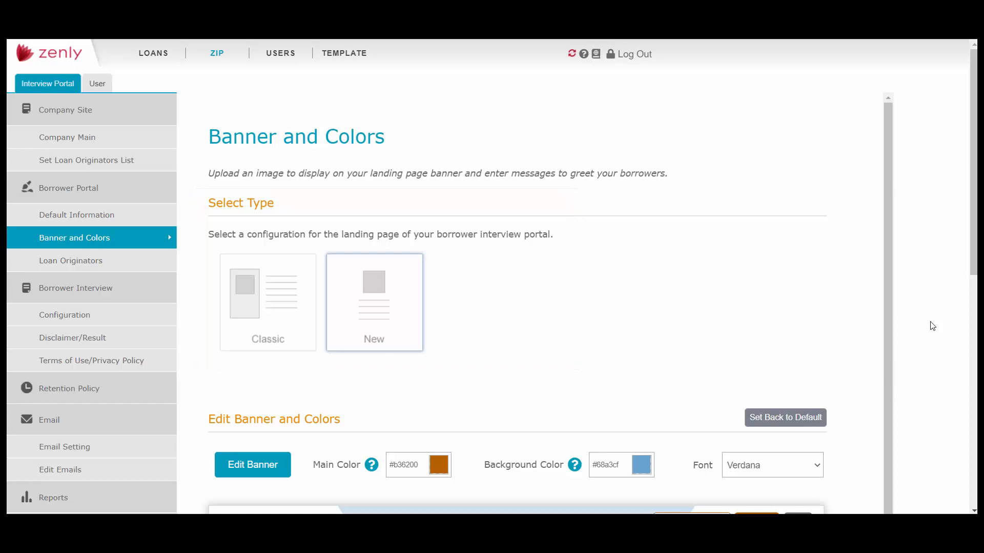
{"action": "scroll", "coordinate": [932, 326], "scroll_direction": "down", "scroll_amount": 10}
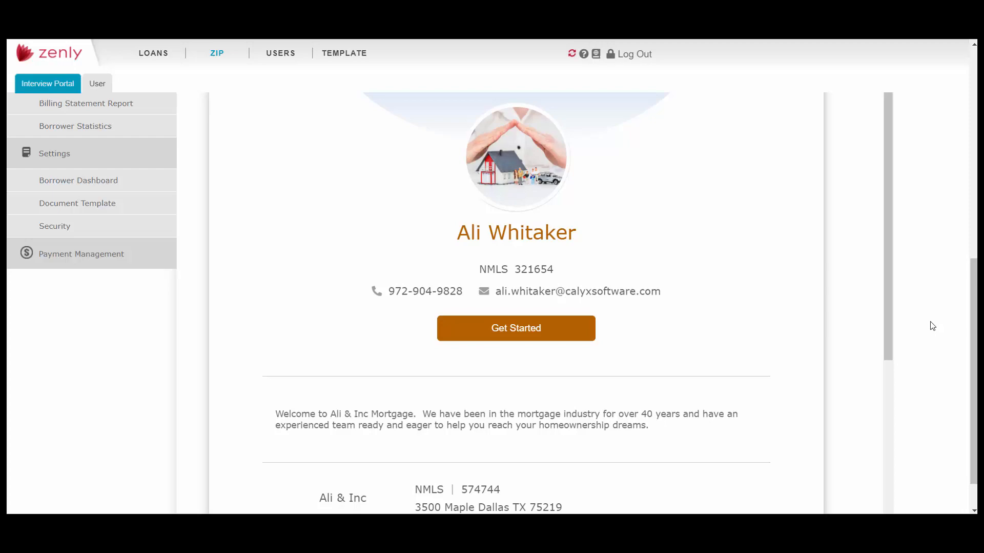
{"action": "scroll", "coordinate": [933, 326], "scroll_direction": "up", "scroll_amount": 8}
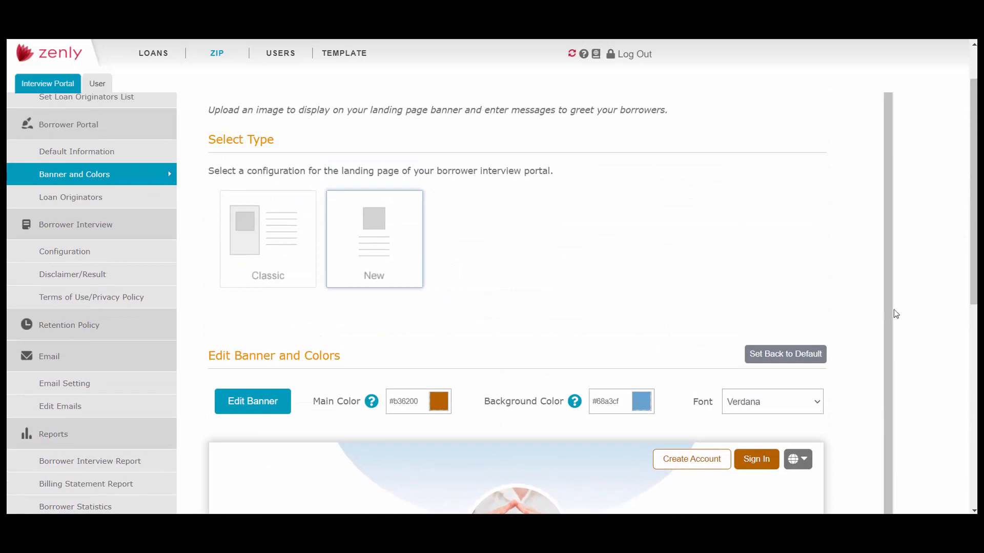
- Switch the borrower landing page type to Classic and review its preview
{"action": "left_click", "coordinate": [290, 239]}
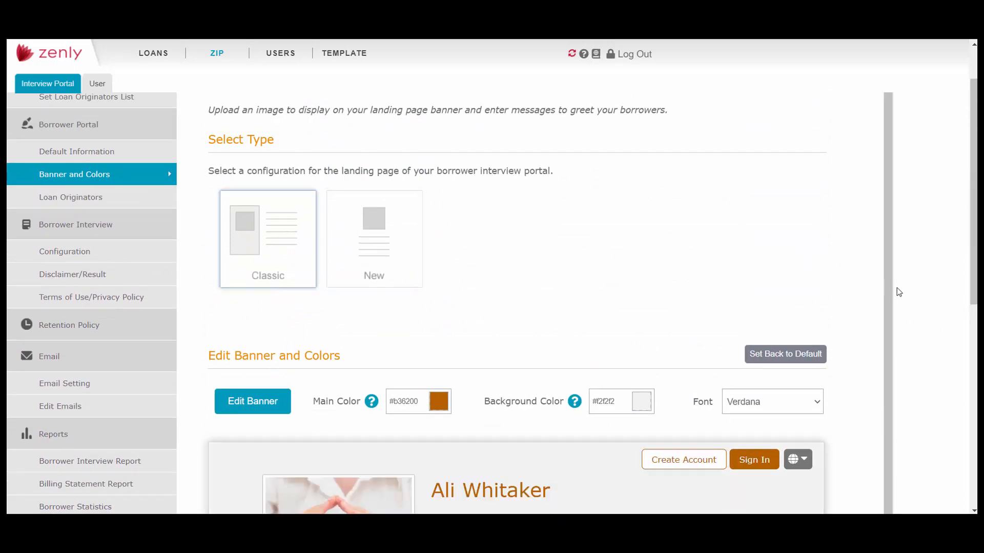
{"action": "scroll", "coordinate": [880, 310], "scroll_direction": "down", "scroll_amount": 2}
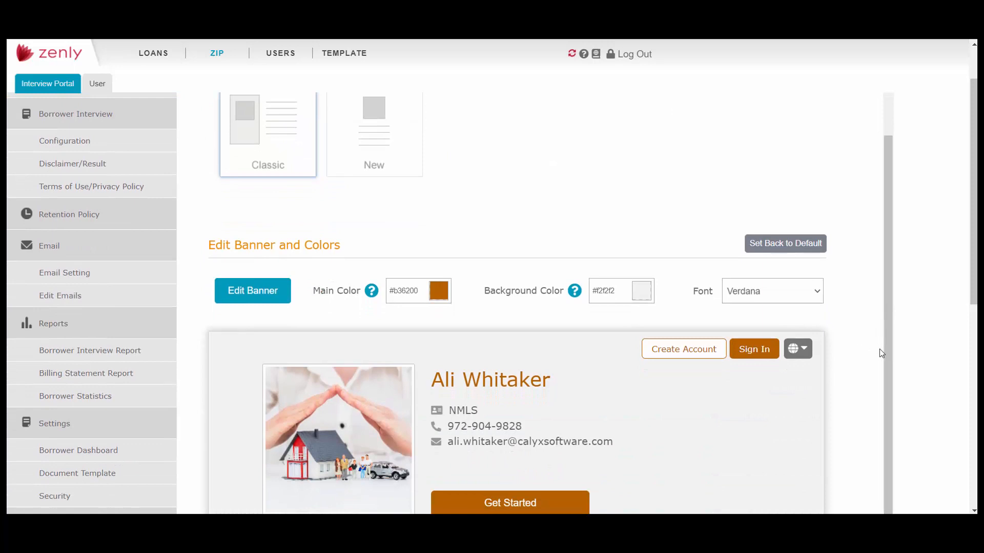
{"action": "scroll", "coordinate": [867, 348], "scroll_direction": "down", "scroll_amount": 4}
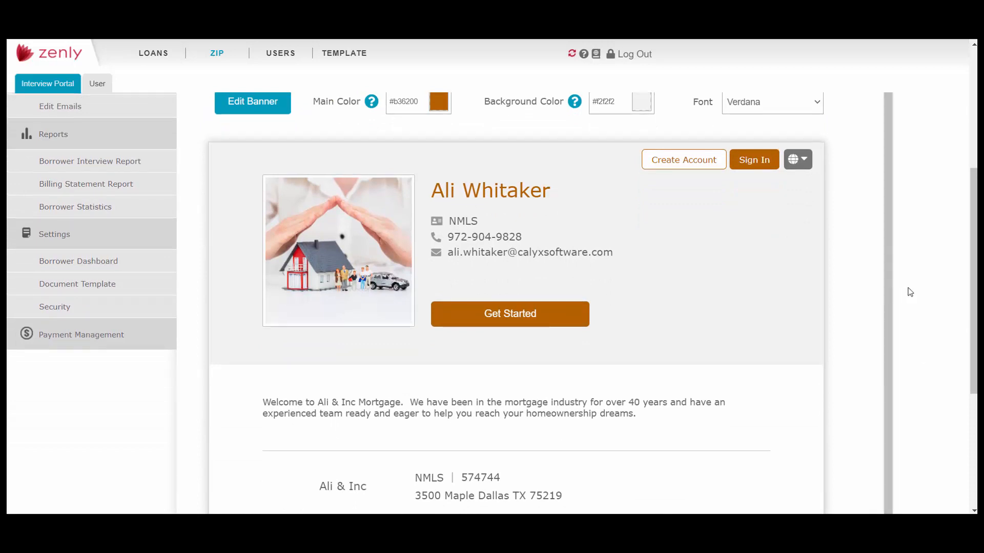
{"action": "scroll", "coordinate": [911, 292], "scroll_direction": "up", "scroll_amount": 4}
{"action": "scroll", "coordinate": [911, 292], "scroll_direction": "up", "scroll_amount": 1}
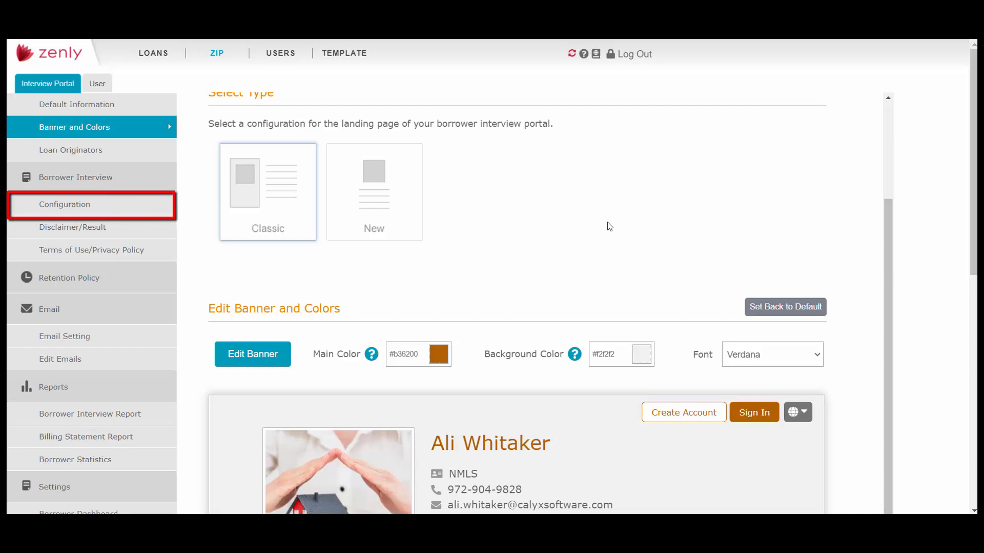
- Open the Borrower Interview's Configuration settings and add a second configuration named Prequal
{"action": "left_click", "coordinate": [128, 205]}
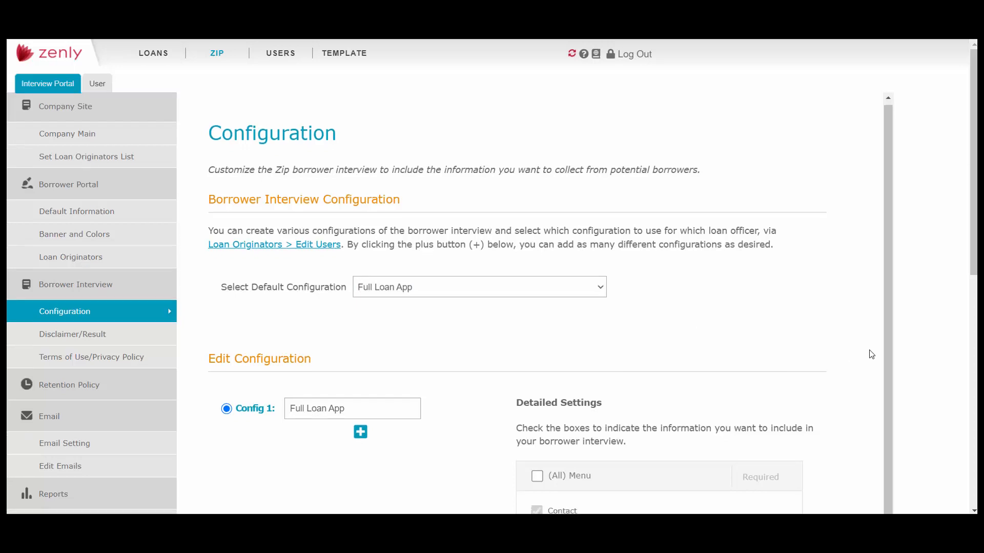
{"action": "scroll", "coordinate": [872, 354], "scroll_direction": "down", "scroll_amount": 6}
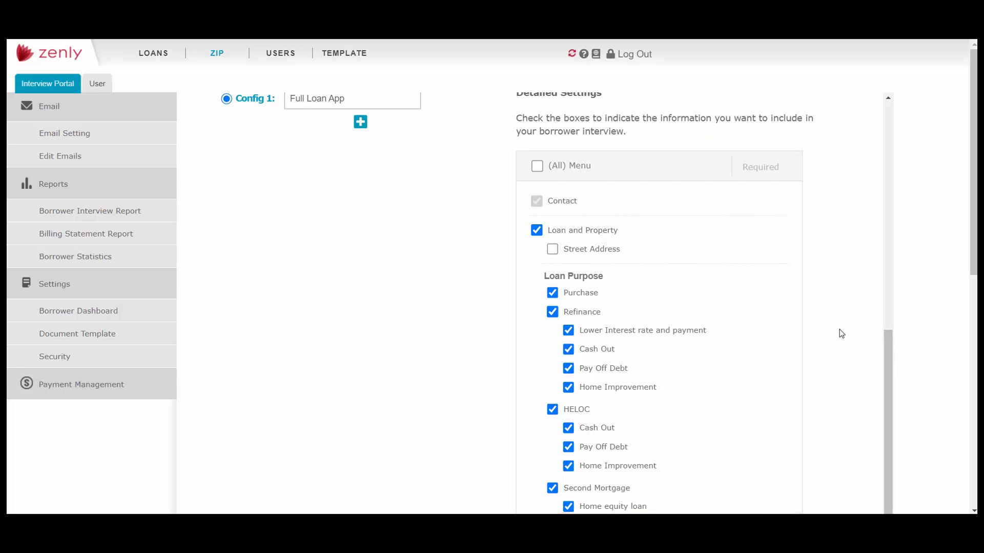
{"action": "scroll", "coordinate": [842, 333], "scroll_direction": "up", "scroll_amount": 3}
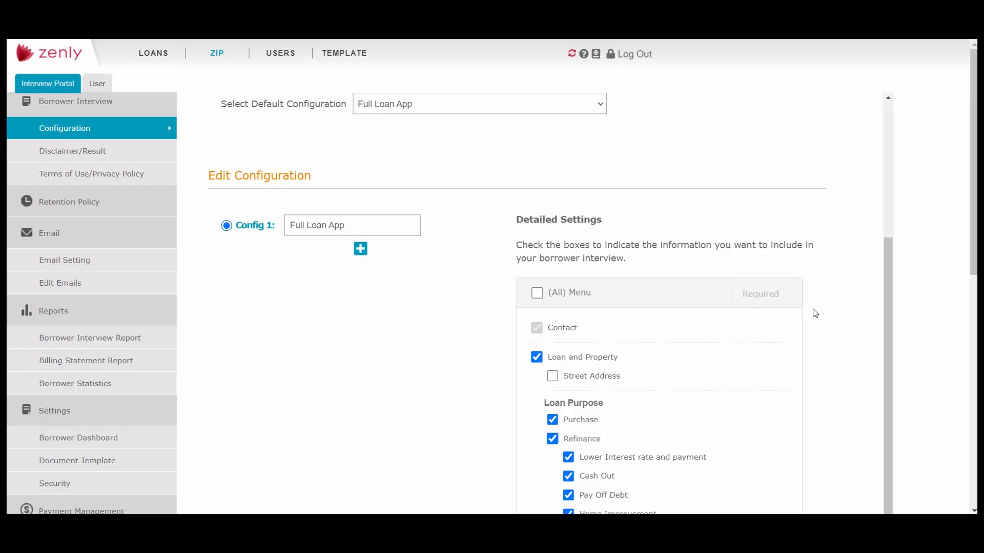
{"action": "left_click", "coordinate": [360, 249]}
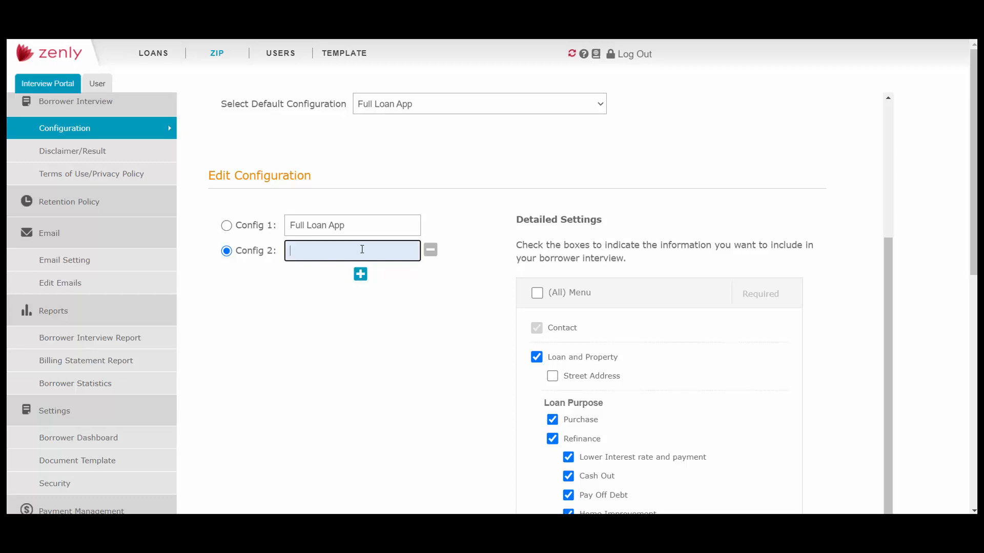
{"action": "type", "text": "Prequal"}
- Exclude HELOC and Second Mortgage, with all their sub-options, from the Prequal configuration's loan purposes
{"action": "scroll", "coordinate": [515, 305], "scroll_direction": "down", "scroll_amount": 1}
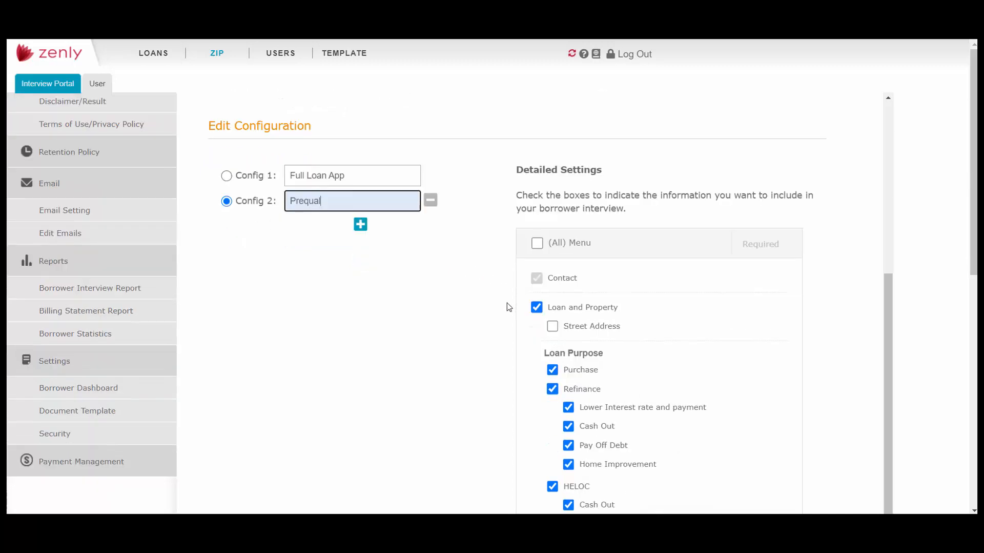
{"action": "scroll", "coordinate": [509, 306], "scroll_direction": "down", "scroll_amount": 2}
{"action": "scroll", "coordinate": [509, 307], "scroll_direction": "down", "scroll_amount": 2}
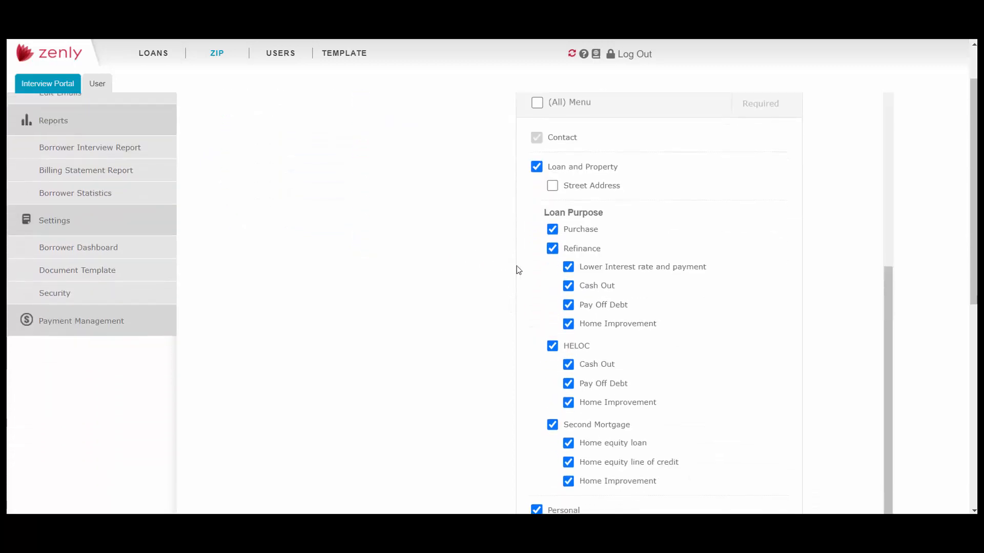
{"action": "left_click", "coordinate": [552, 347]}
{"action": "scroll", "coordinate": [553, 348], "scroll_direction": "down", "scroll_amount": 3}
{"action": "left_click", "coordinate": [552, 298]}
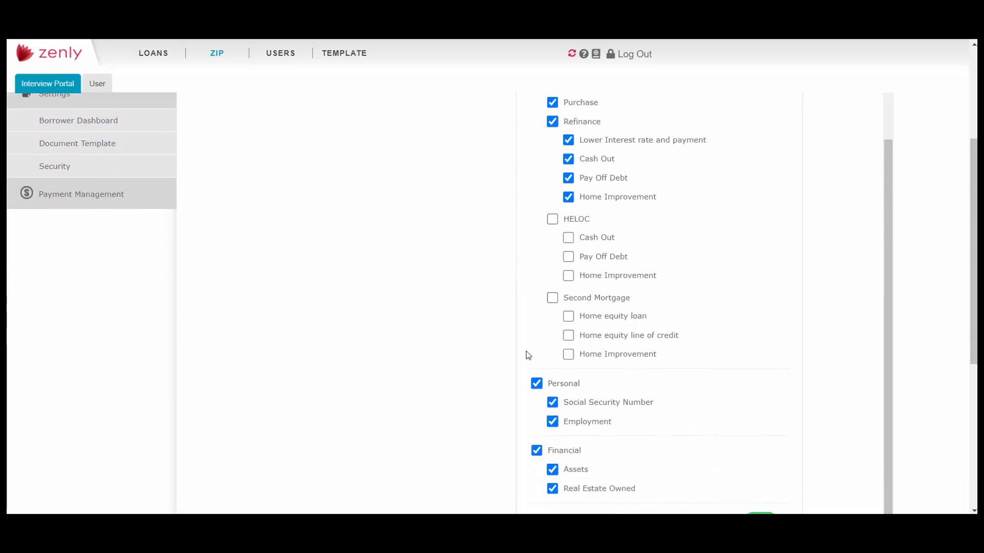
- Exclude Social Security Number, Declarations and Demographic from the Prequal configuration and save it
{"action": "scroll", "coordinate": [529, 351], "scroll_direction": "down", "scroll_amount": 2}
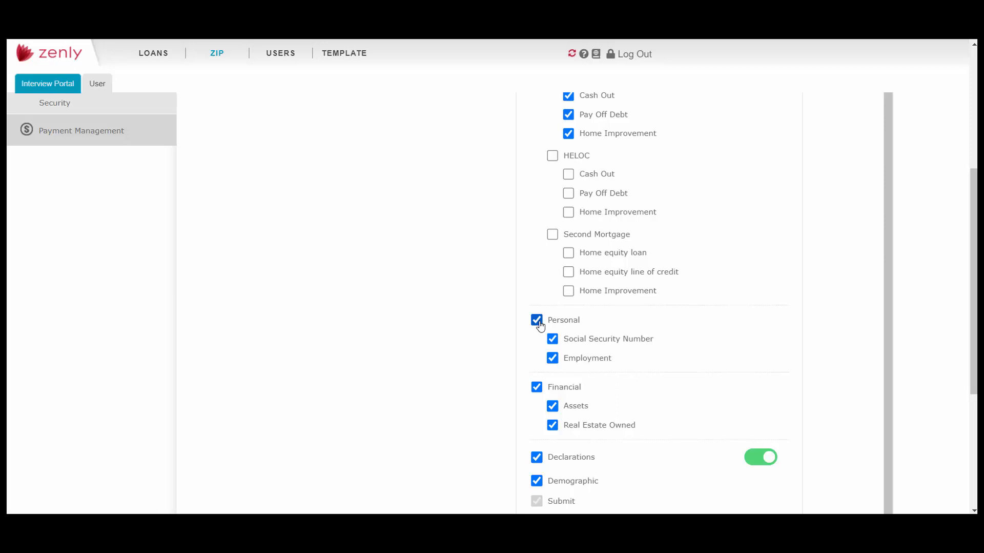
{"action": "left_click", "coordinate": [553, 339]}
{"action": "left_click", "coordinate": [536, 457]}
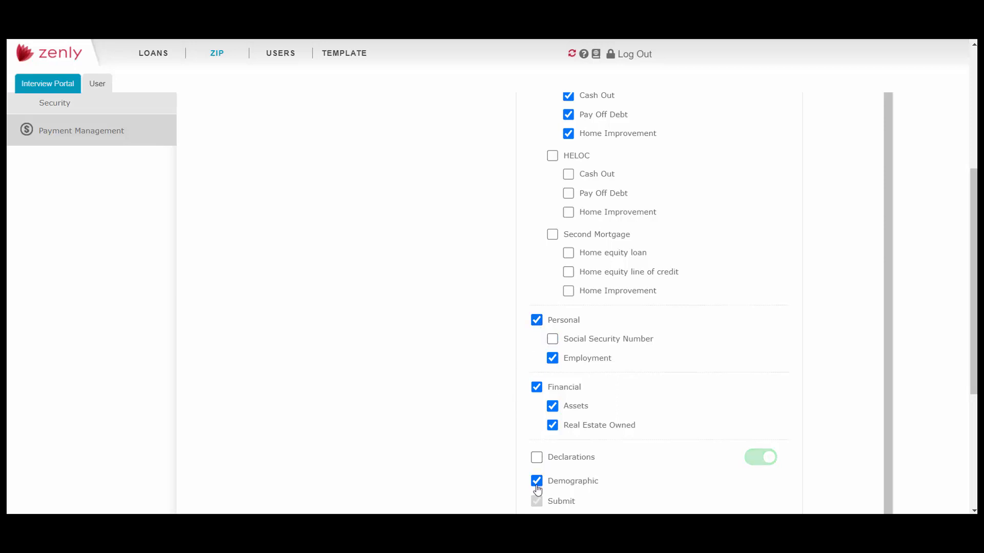
{"action": "left_click", "coordinate": [536, 481]}
{"action": "scroll", "coordinate": [466, 456], "scroll_direction": "down", "scroll_amount": 2}
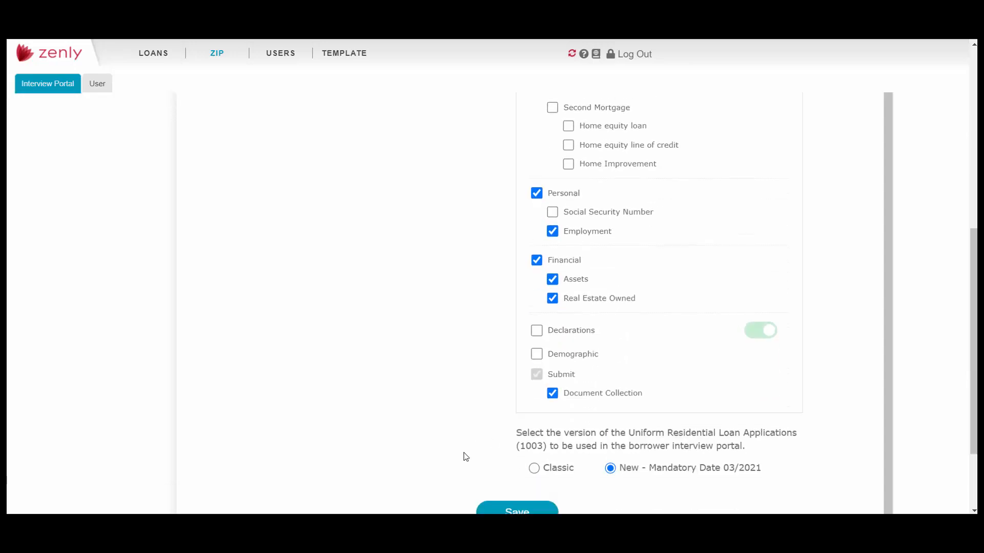
{"action": "scroll", "coordinate": [466, 456], "scroll_direction": "down", "scroll_amount": 1}
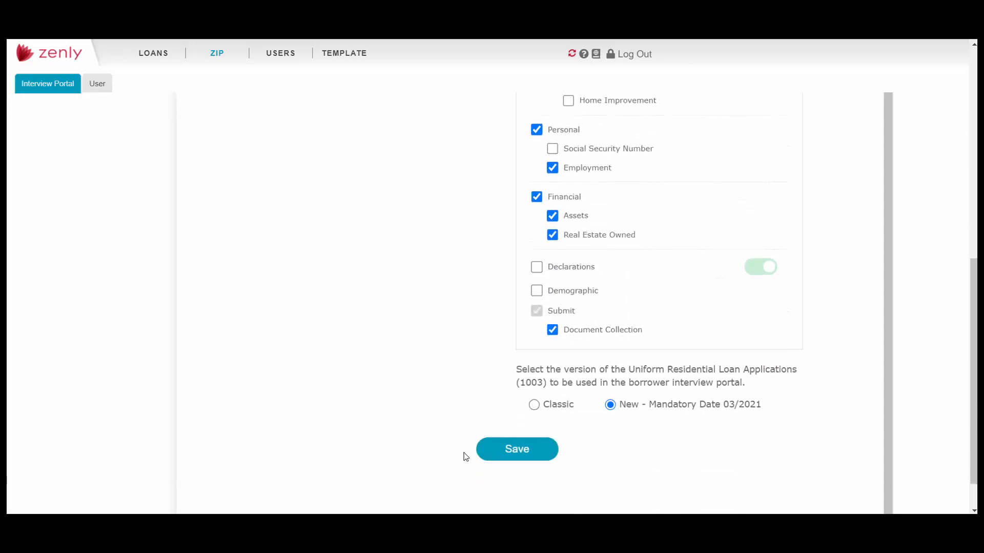
{"action": "left_click", "coordinate": [529, 451]}
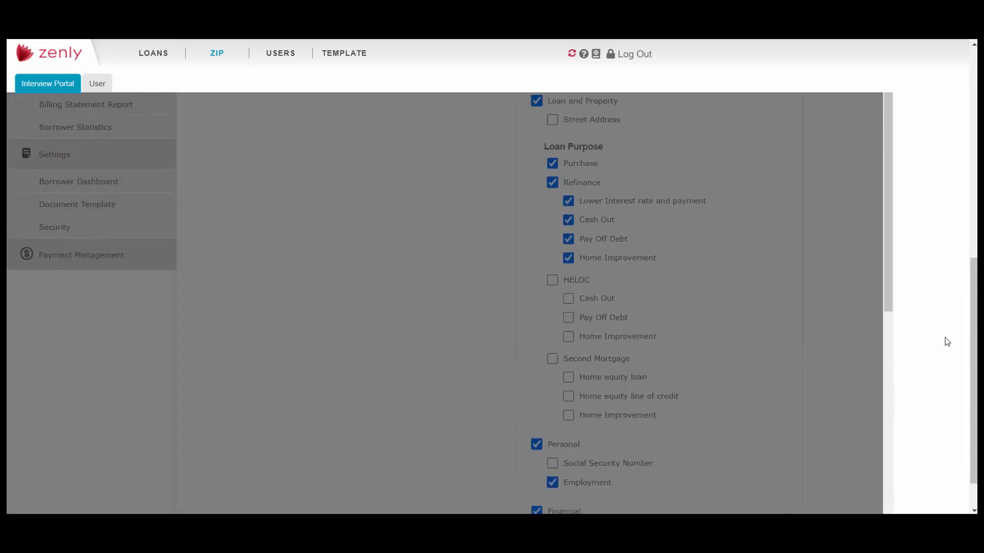
{"action": "left_click", "coordinate": [508, 334]}
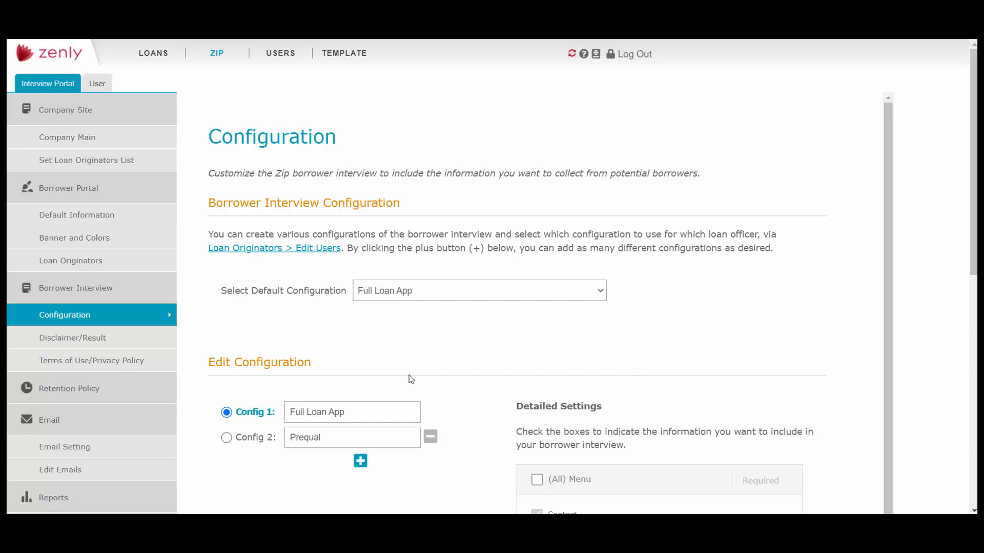
- Open the Borrower Interview's Disclaimer/Result settings and review the English and Spanish disclaimers and thank-you messages
{"action": "left_click", "coordinate": [139, 344]}
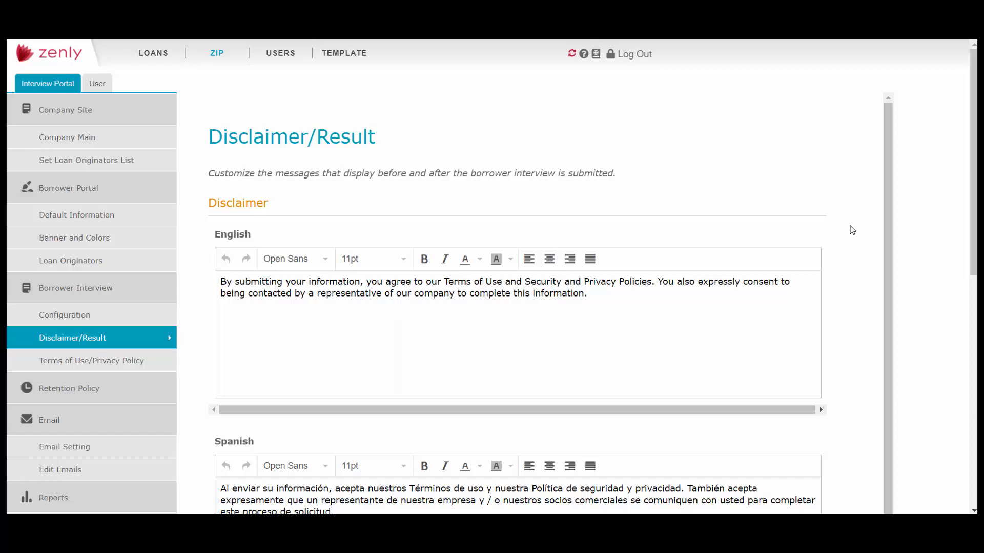
{"action": "scroll", "coordinate": [840, 325], "scroll_direction": "down", "scroll_amount": 6}
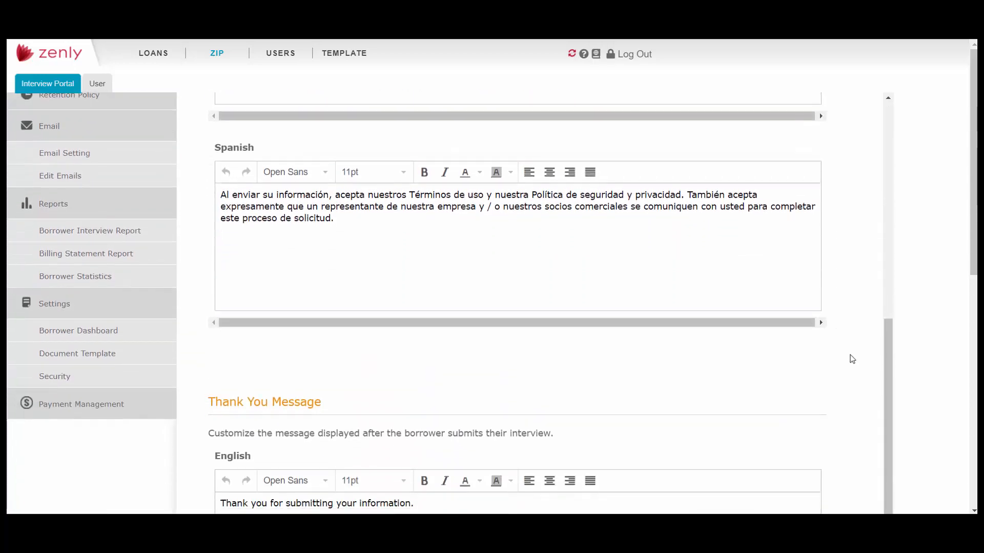
{"action": "scroll", "coordinate": [856, 364], "scroll_direction": "down", "scroll_amount": 10}
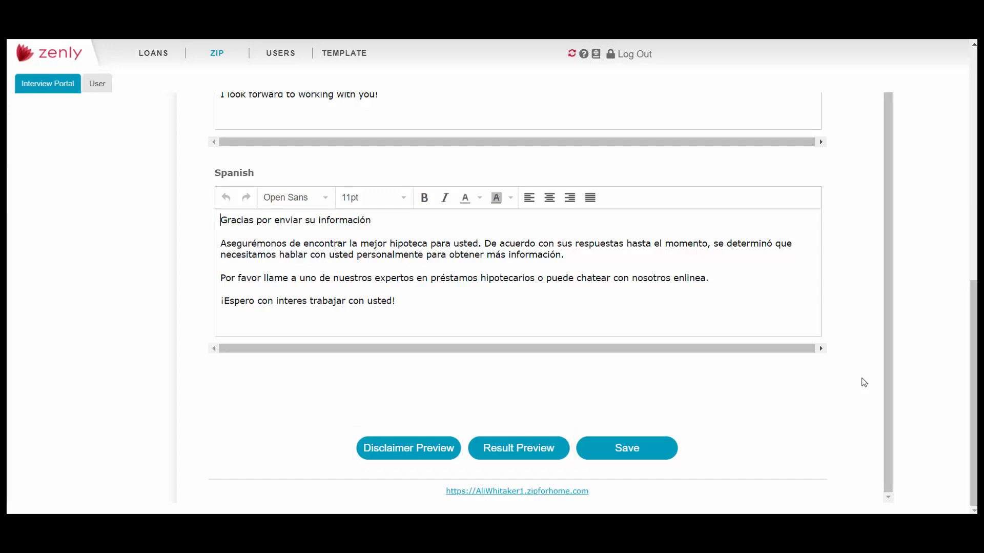
{"action": "scroll", "coordinate": [870, 367], "scroll_direction": "up", "scroll_amount": 7}
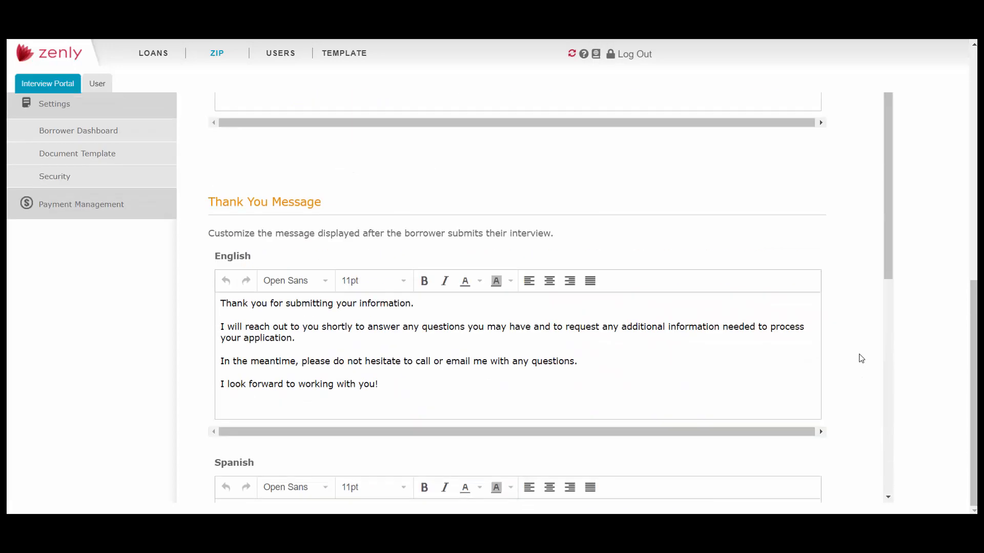
{"action": "scroll", "coordinate": [859, 356], "scroll_direction": "up", "scroll_amount": 7}
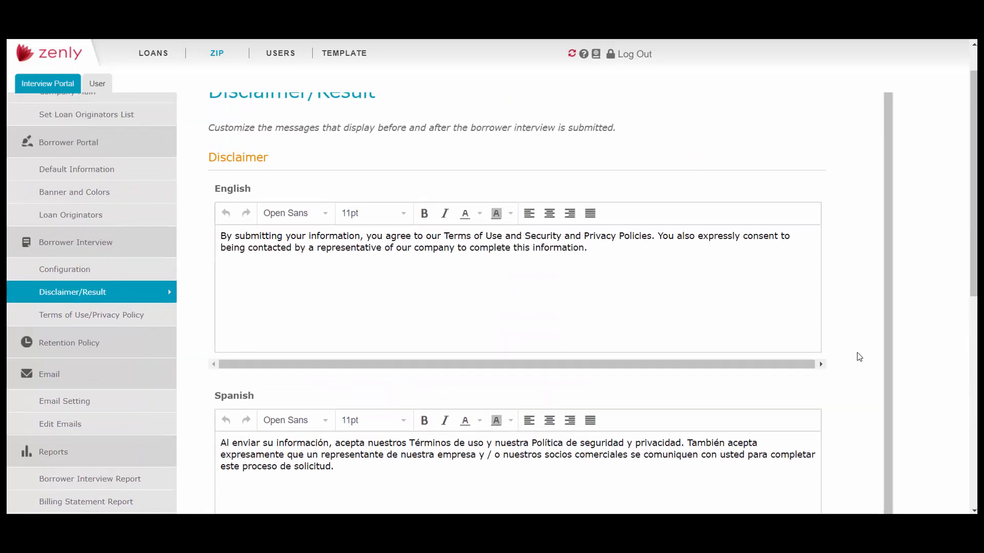
- Open the Terms of Use/Privacy Policy settings and review the English and Spanish texts of both documents
{"action": "left_click", "coordinate": [159, 321]}
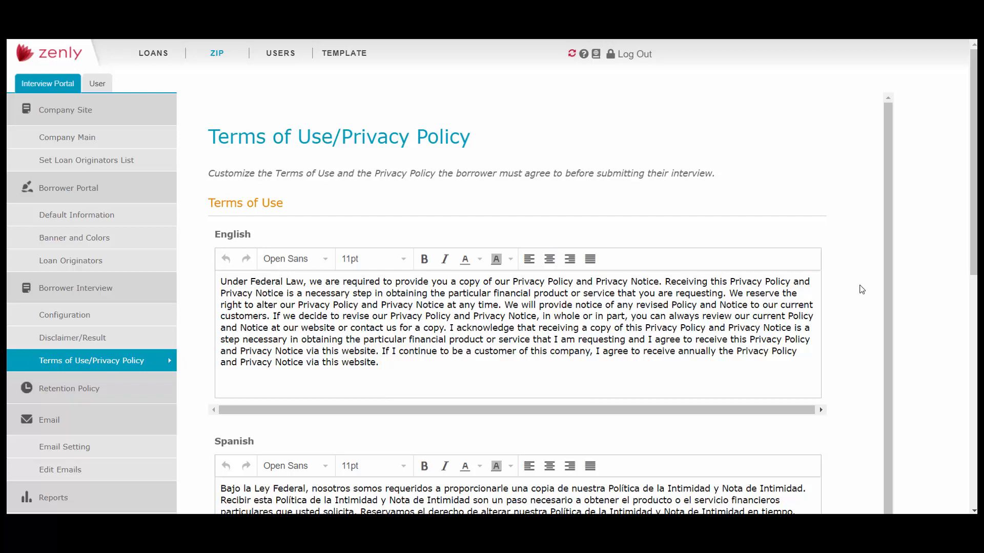
{"action": "scroll", "coordinate": [862, 289], "scroll_direction": "down", "scroll_amount": 5}
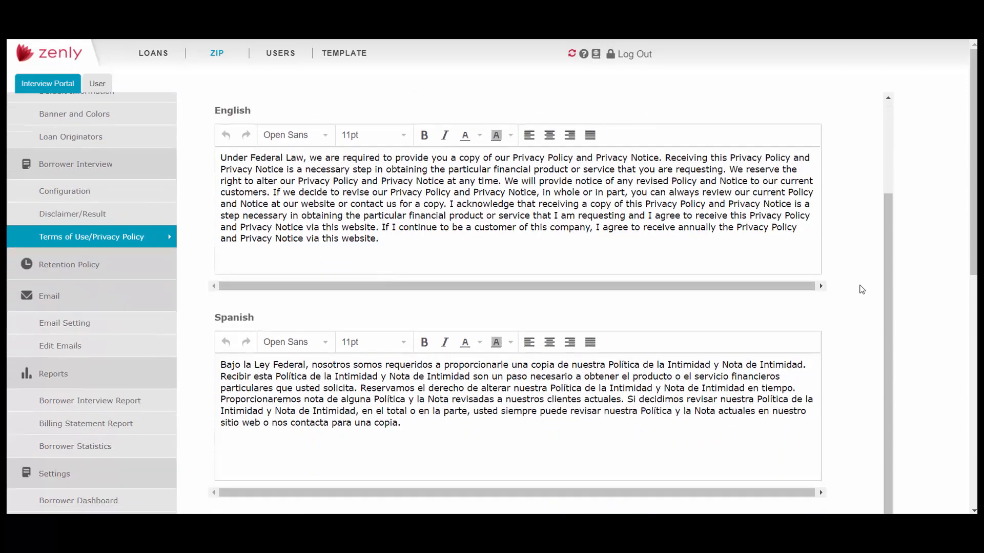
{"action": "scroll", "coordinate": [862, 289], "scroll_direction": "down", "scroll_amount": 10}
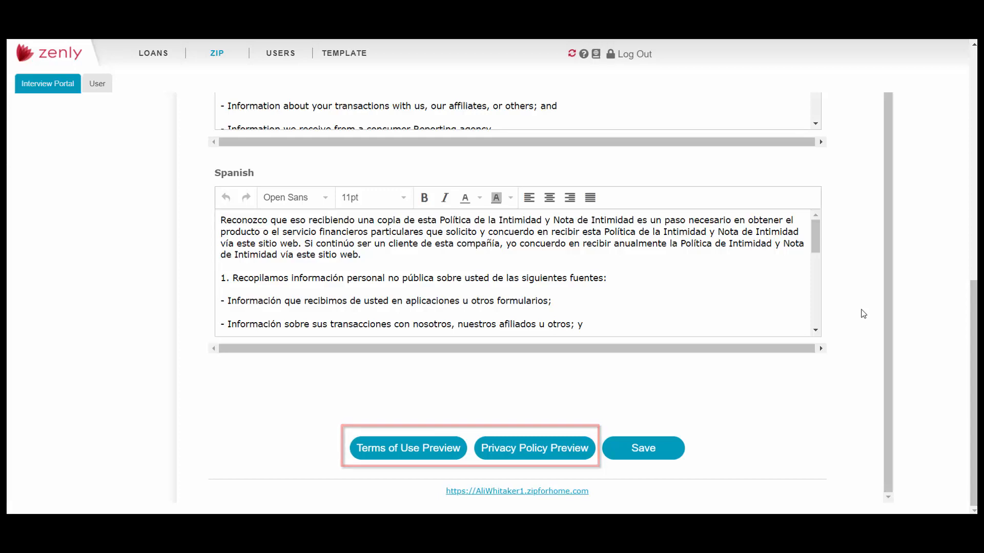
{"action": "scroll", "coordinate": [864, 313], "scroll_direction": "up", "scroll_amount": 1}
{"action": "scroll", "coordinate": [864, 313], "scroll_direction": "up", "scroll_amount": 8}
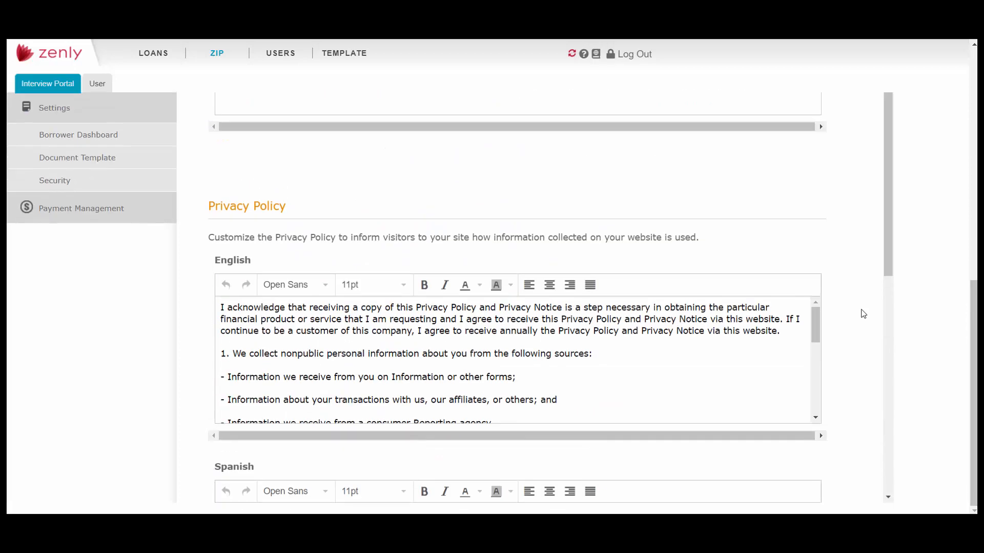
{"action": "scroll", "coordinate": [863, 313], "scroll_direction": "up", "scroll_amount": 2}
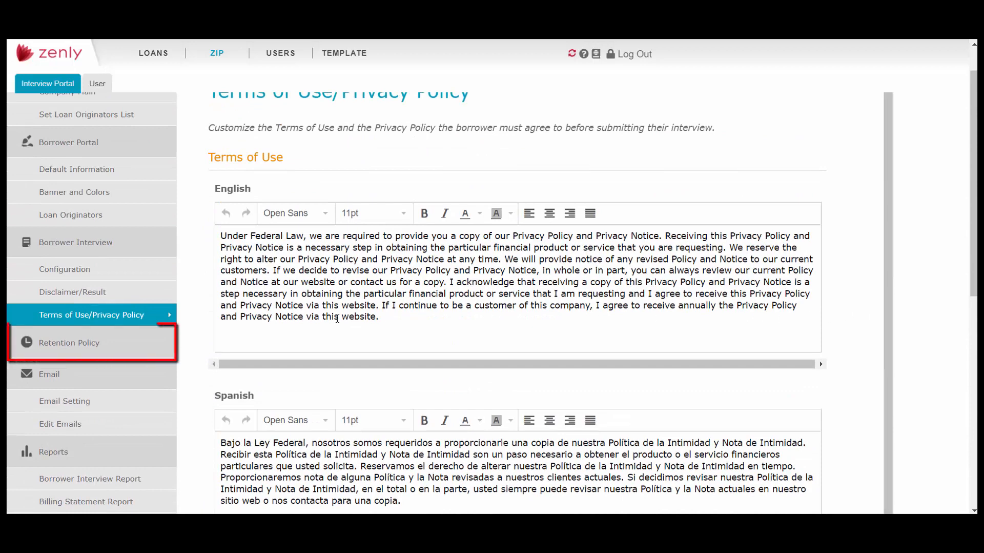
- Review the Retention Policy periods and the Email Setting options for addresses, notification preferences and eSign time zone
{"action": "left_click", "coordinate": [111, 342]}
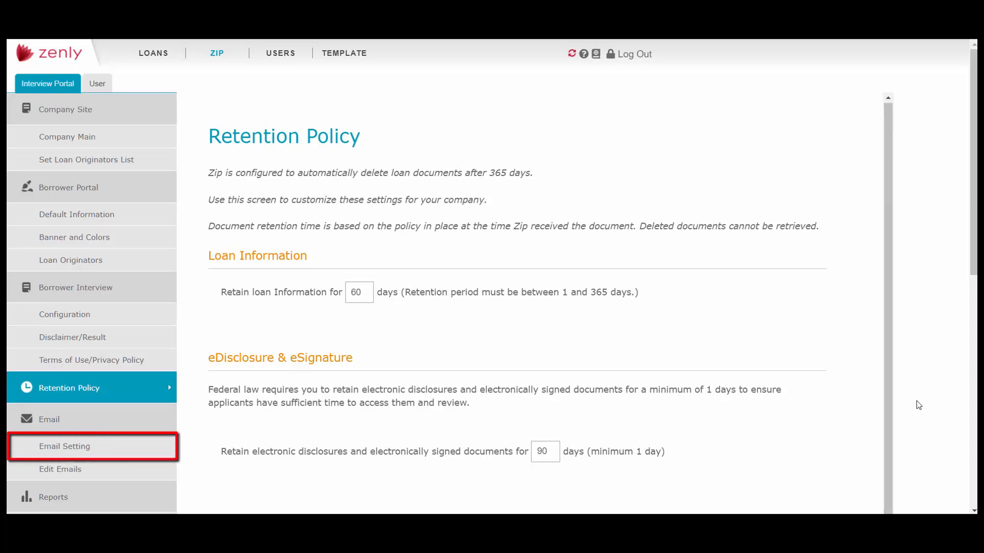
{"action": "left_click", "coordinate": [112, 449]}
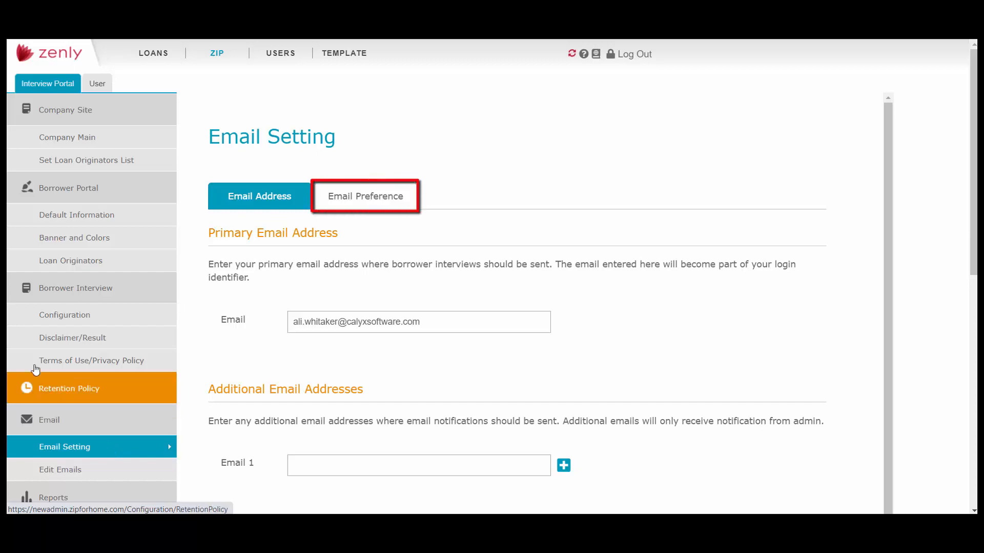
{"action": "left_click", "coordinate": [372, 199]}
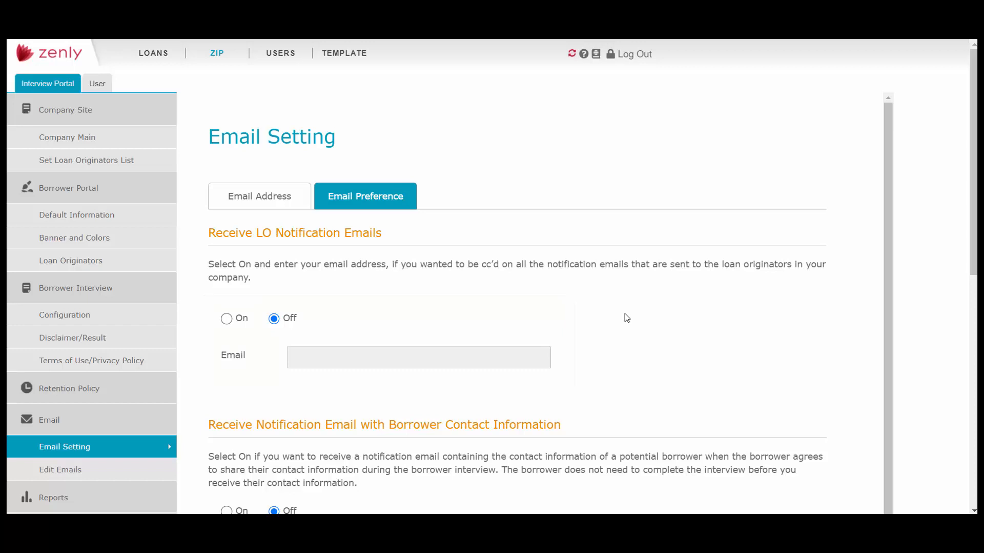
{"action": "scroll", "coordinate": [714, 333], "scroll_direction": "down", "scroll_amount": 6}
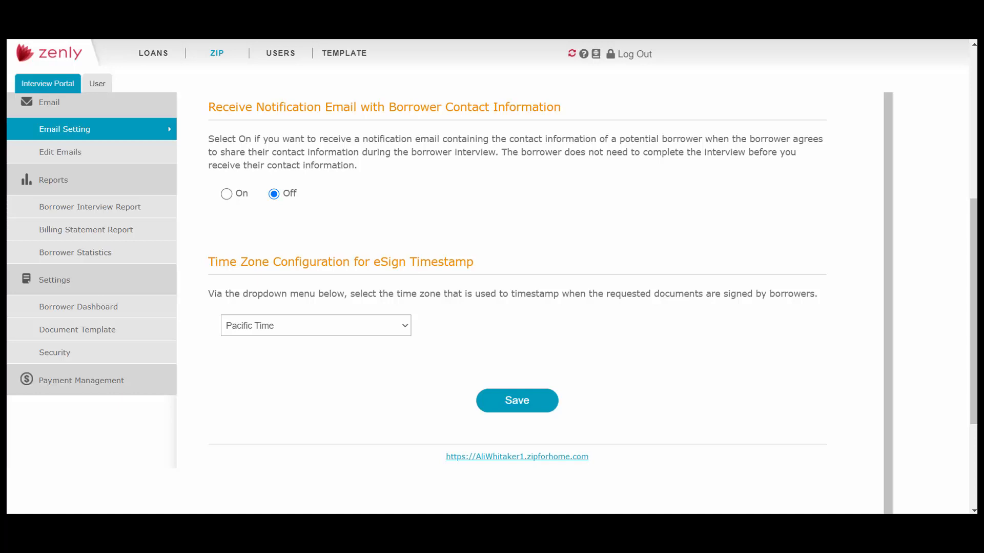
- Open the Edit Emails settings and review the thank-you email and the available borrower email notification types
{"action": "left_click", "coordinate": [118, 152]}
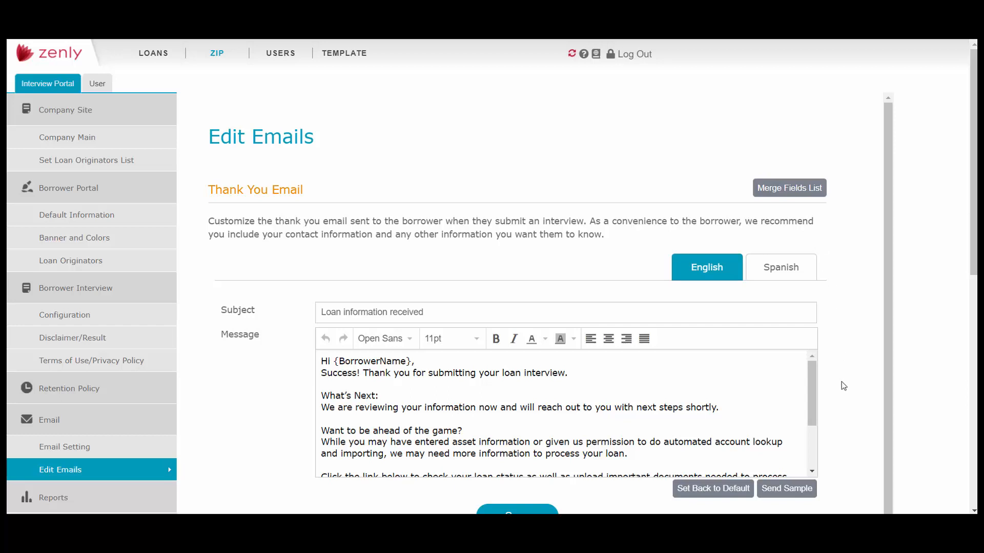
{"action": "scroll", "coordinate": [834, 383], "scroll_direction": "down", "scroll_amount": 1}
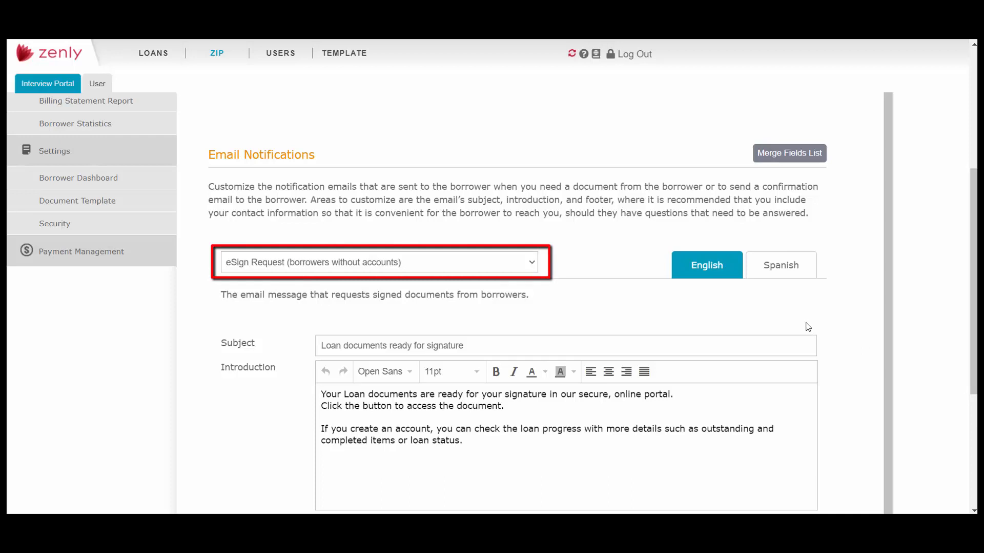
{"action": "left_click", "coordinate": [532, 264]}
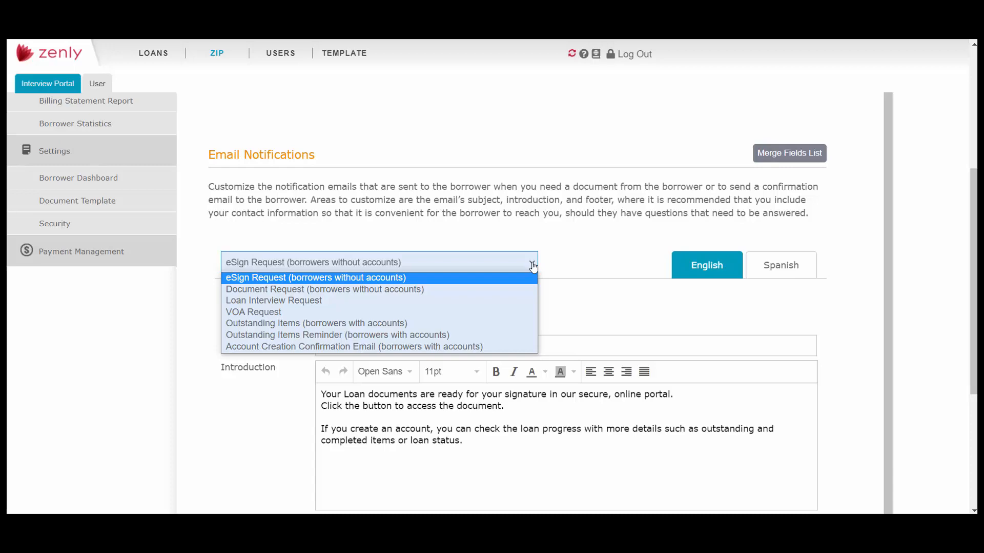
{"action": "left_click", "coordinate": [587, 266]}
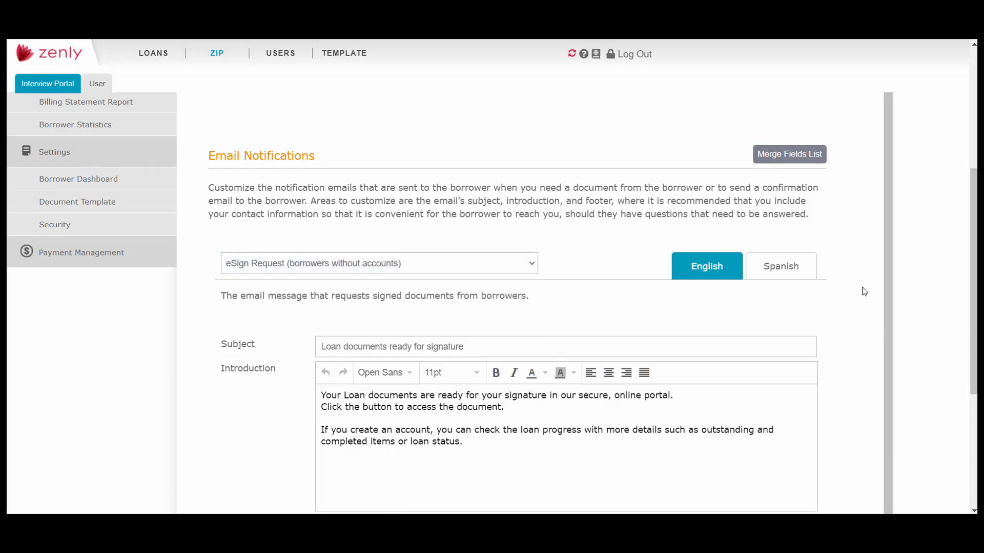
{"action": "scroll", "coordinate": [865, 291], "scroll_direction": "up", "scroll_amount": 4}
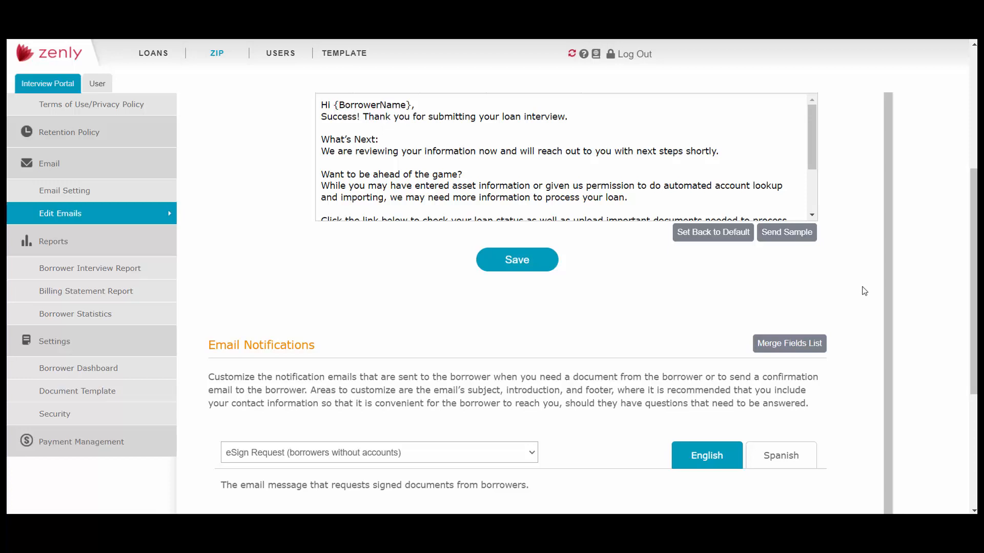
- View the Borrower Interview Report page and run the Billing Statement Report for 03/2022 and for Next Month's Projected Statement
{"action": "left_click", "coordinate": [143, 268]}
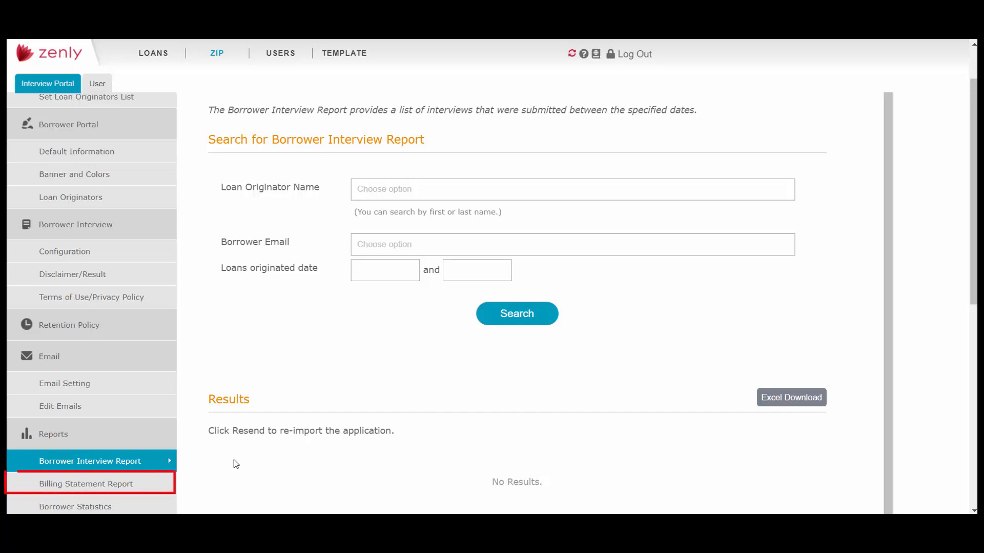
{"action": "left_click", "coordinate": [116, 486]}
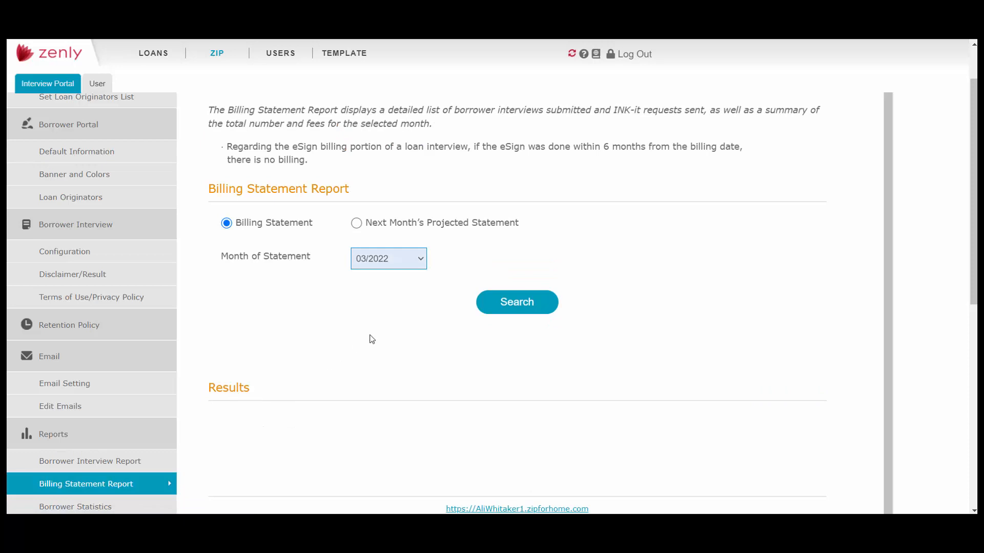
{"action": "left_click", "coordinate": [428, 265]}
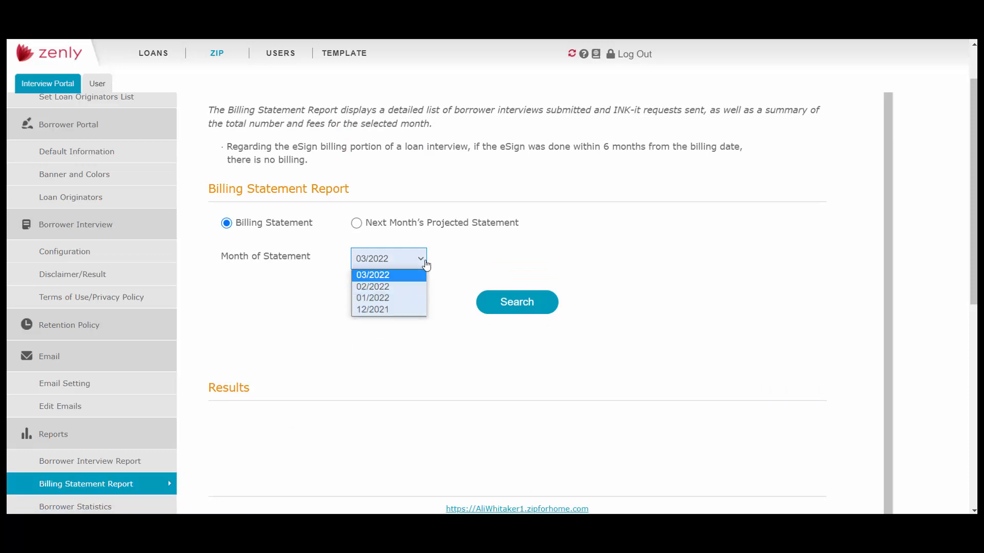
{"action": "left_click", "coordinate": [426, 265]}
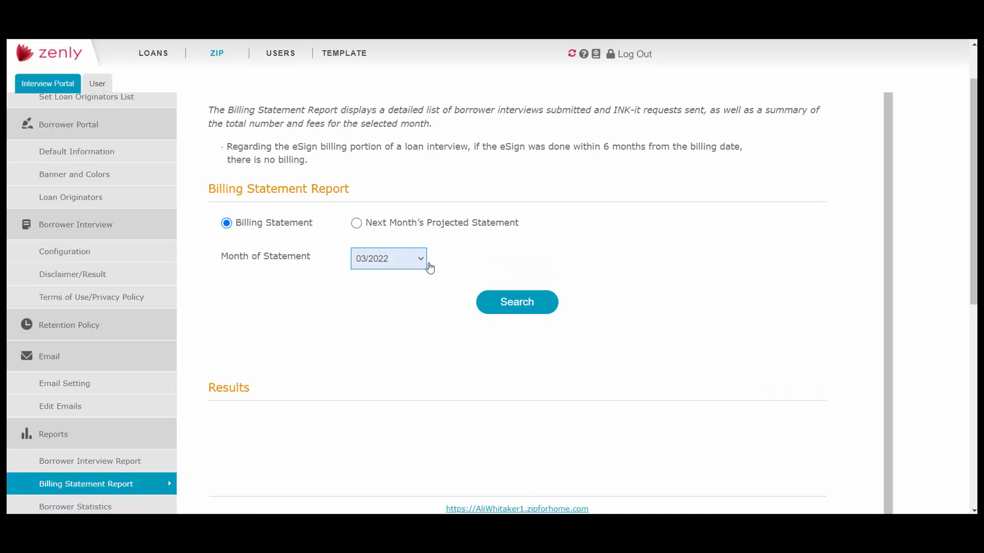
{"action": "left_click", "coordinate": [516, 306]}
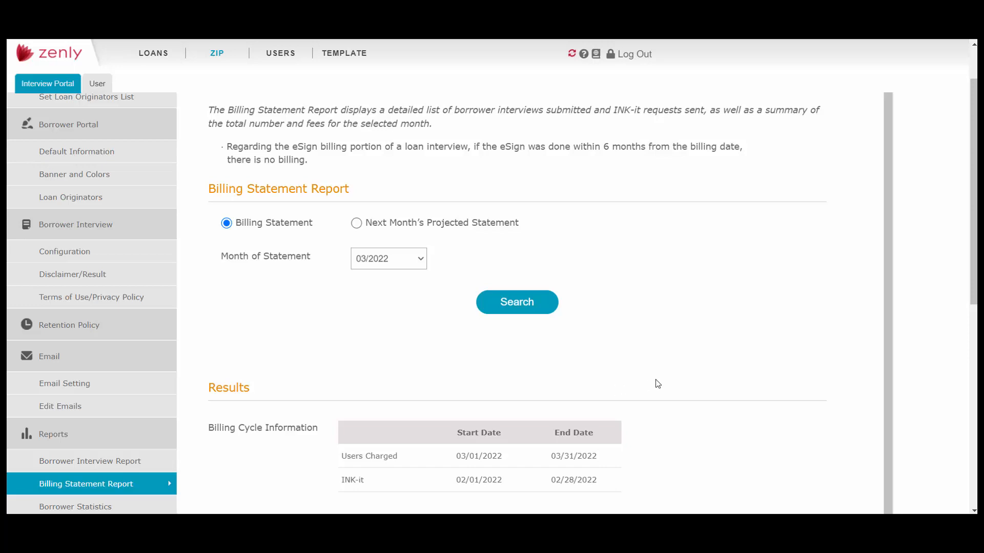
{"action": "left_click", "coordinate": [356, 223]}
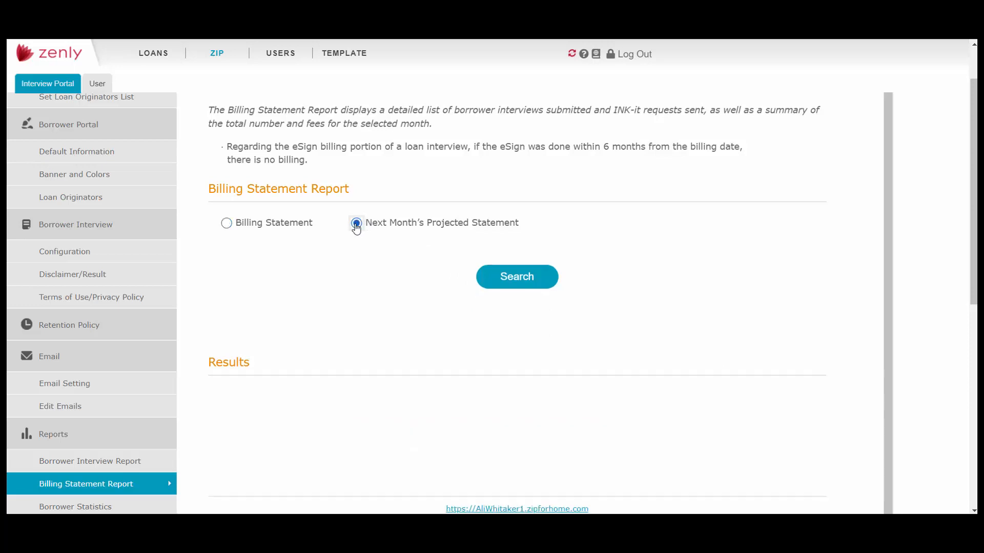
{"action": "left_click", "coordinate": [519, 288]}
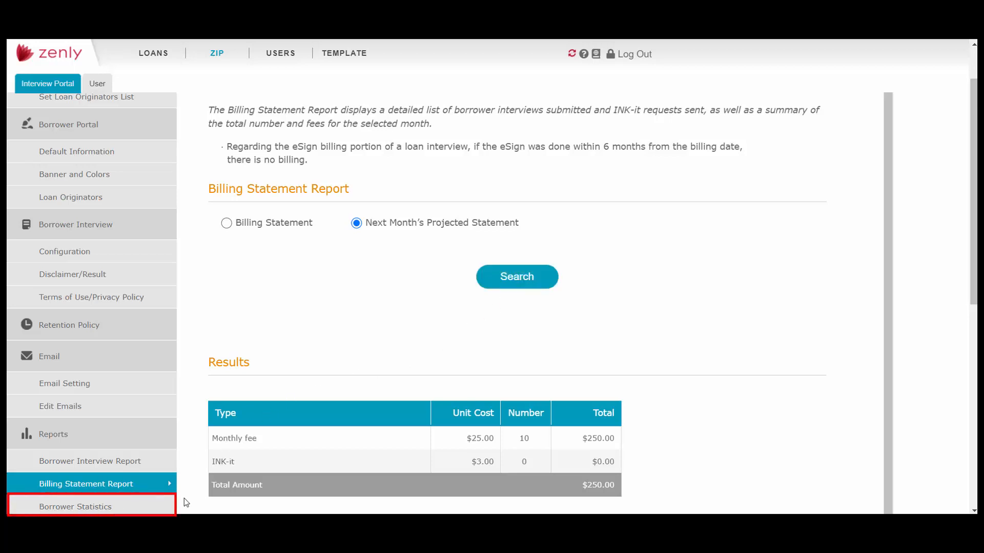
- Open the Borrower Statistics report and review the registered borrowers section and the Loan Submission Report search options
{"action": "left_click", "coordinate": [148, 507]}
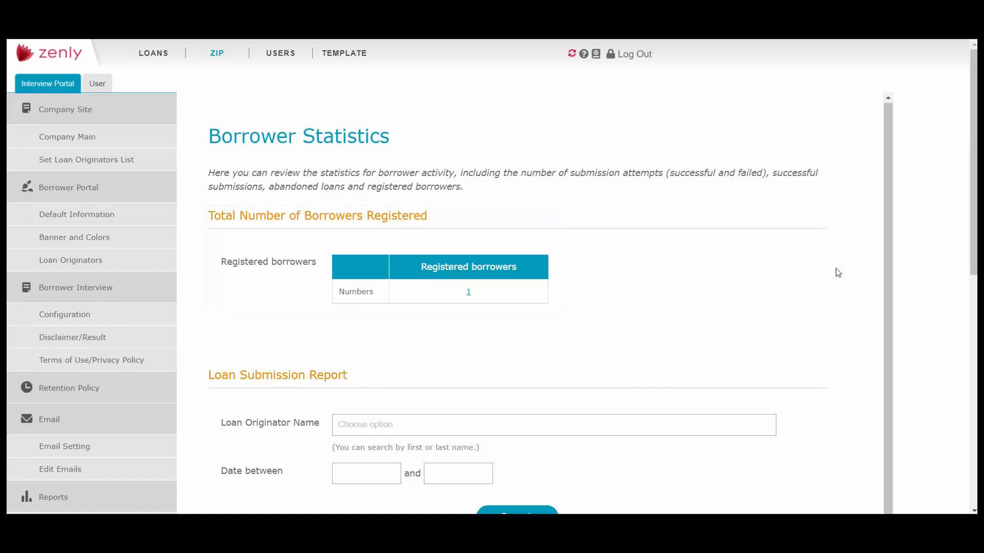
{"action": "scroll", "coordinate": [833, 292], "scroll_direction": "down", "scroll_amount": 3}
{"action": "scroll", "coordinate": [833, 291], "scroll_direction": "down", "scroll_amount": 3}
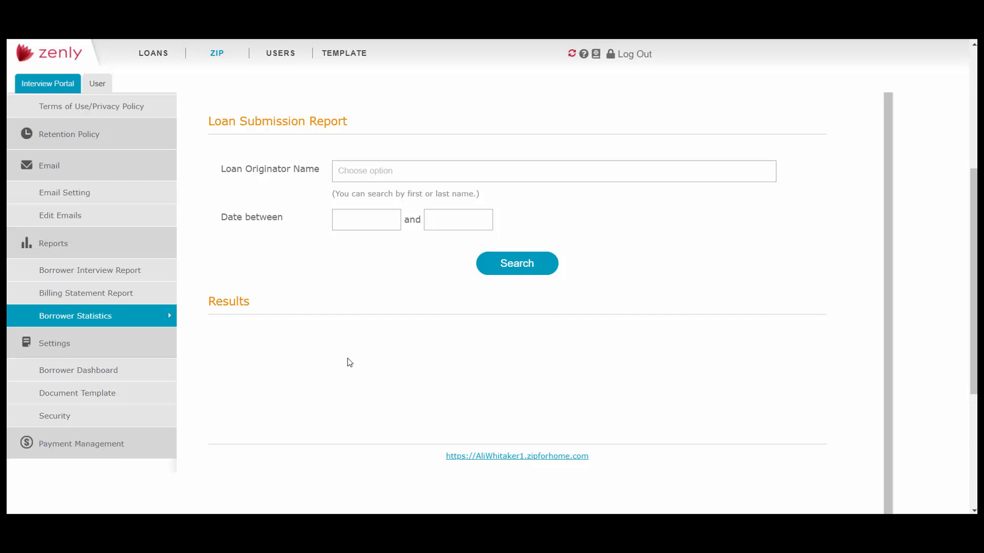
- Open the Borrower Dashboard settings and set Use Borrower Dashboard Reminder to On
{"action": "left_click", "coordinate": [157, 371]}
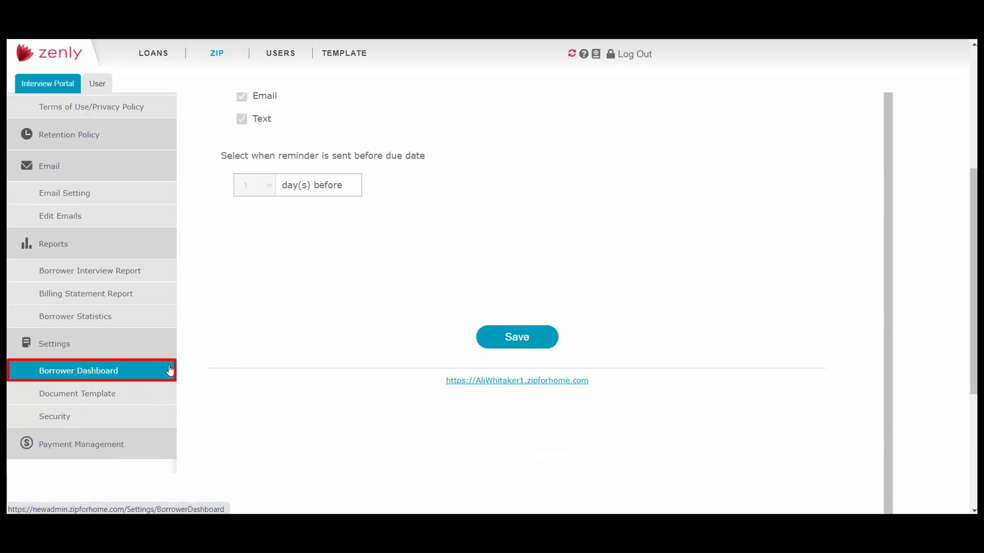
{"action": "scroll", "coordinate": [752, 357], "scroll_direction": "up", "scroll_amount": 3}
{"action": "scroll", "coordinate": [752, 357], "scroll_direction": "up", "scroll_amount": 2}
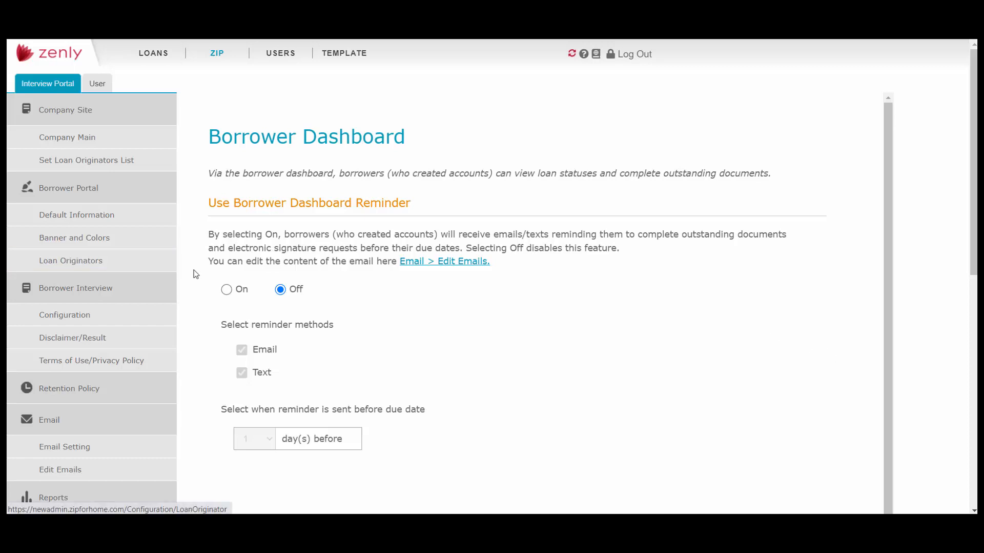
{"action": "left_click", "coordinate": [228, 290]}
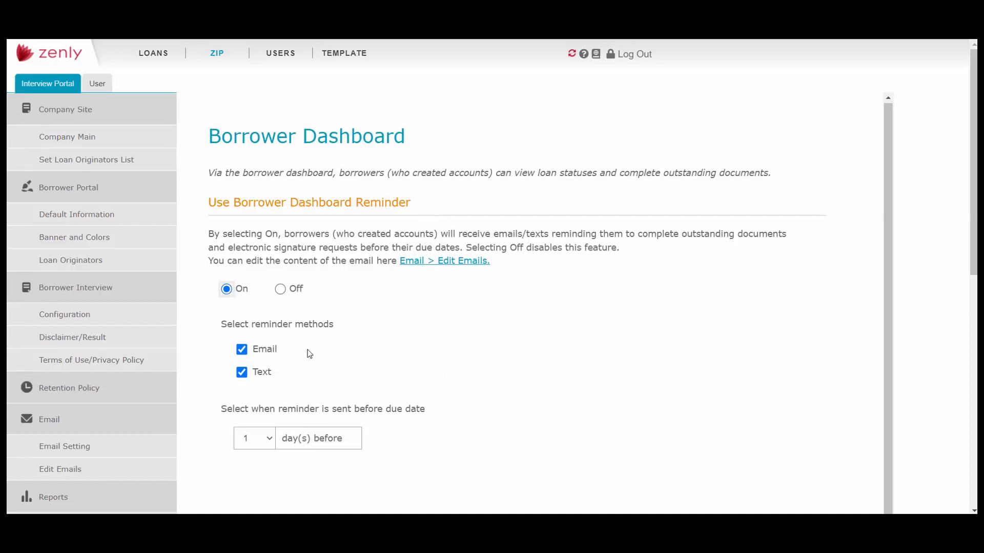
- In the Document Template settings, add a second document named "Bank Statement" with the note "All Pages"
{"action": "scroll", "coordinate": [224, 369], "scroll_direction": "down", "scroll_amount": 5}
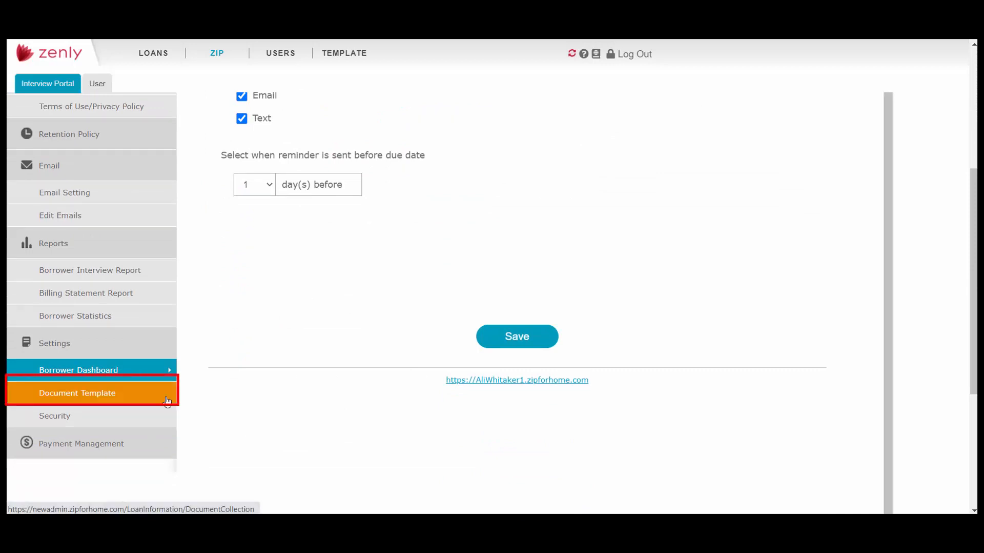
{"action": "left_click", "coordinate": [136, 399]}
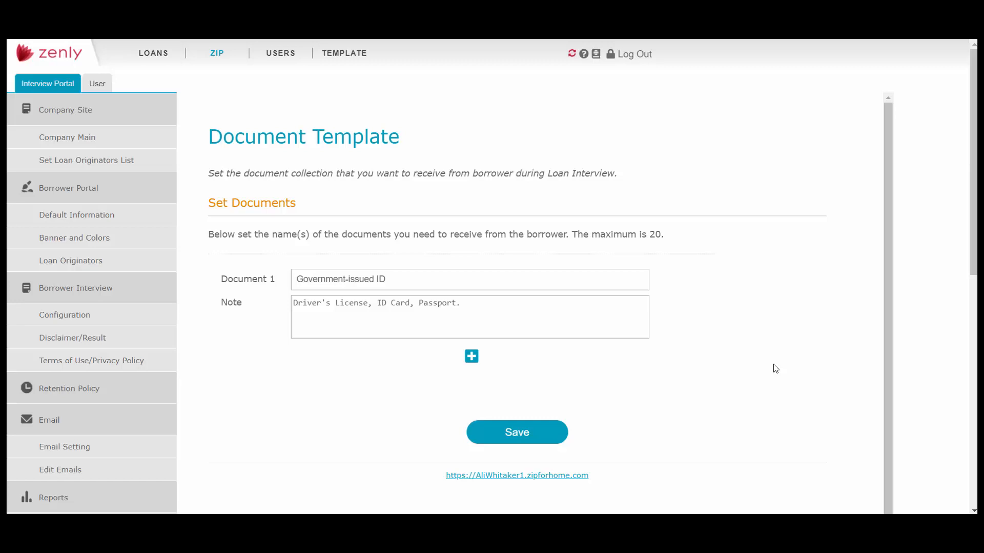
{"action": "left_click", "coordinate": [471, 357]}
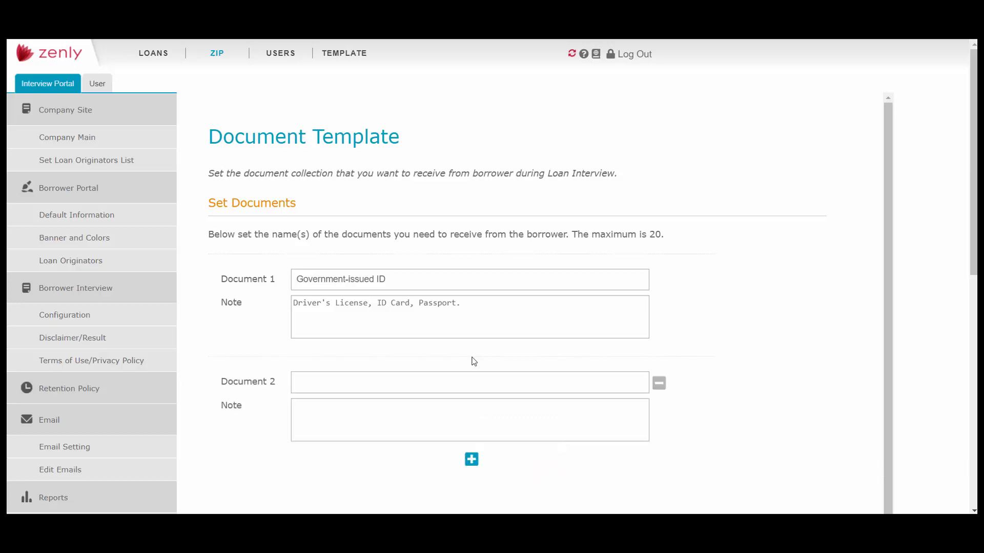
{"action": "left_click", "coordinate": [476, 382]}
{"action": "type", "text": "Bank"}
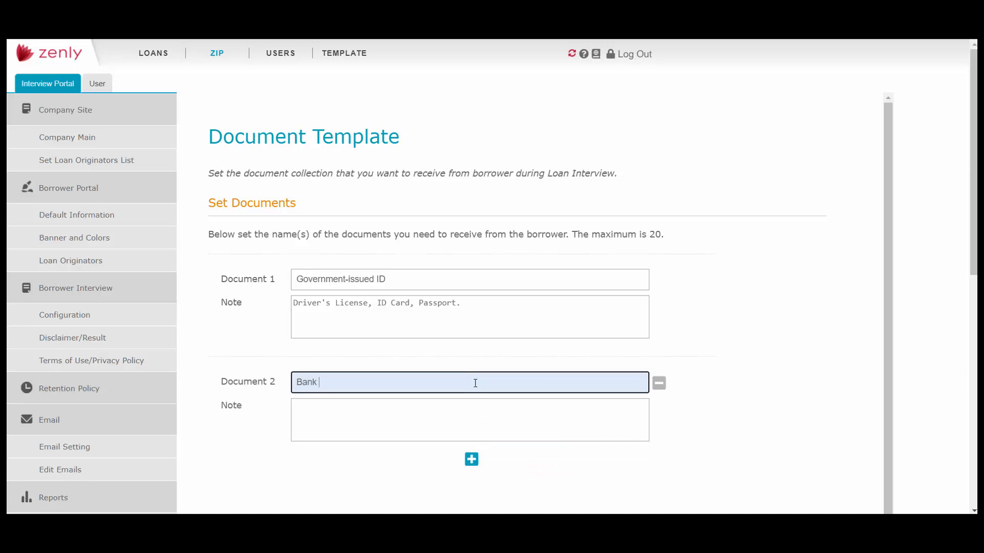
{"action": "type", "text": " Stam"}
{"action": "key", "text": "BackSpace"}
{"action": "key", "text": "BackSpace"}
{"action": "type", "text": "atement"}
{"action": "left_click", "coordinate": [482, 411]}
{"action": "type", "text": "All Pages"}
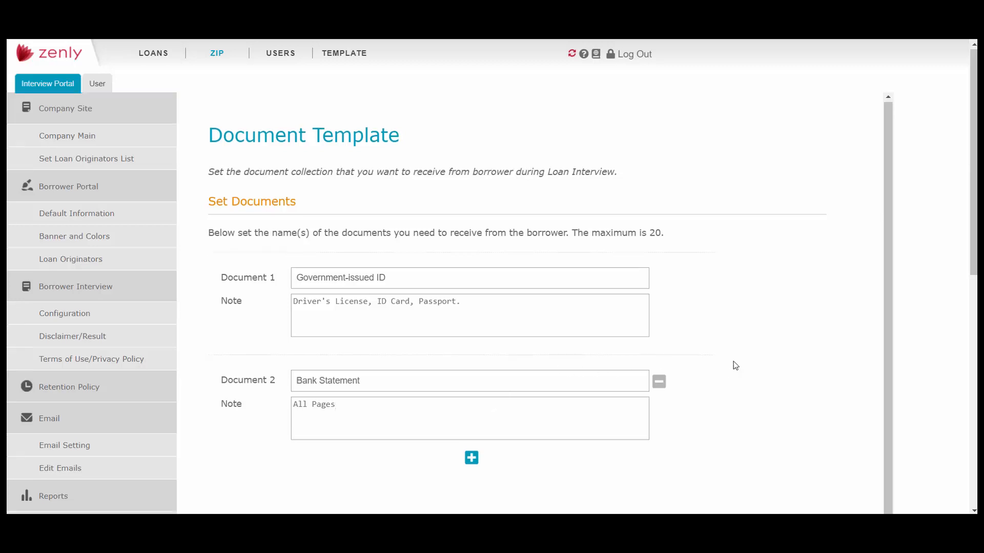
- Review the Security settings for 2-factor login and password length, and the payment method choices in Payment Management
{"action": "scroll", "coordinate": [402, 432], "scroll_direction": "down", "scroll_amount": 6}
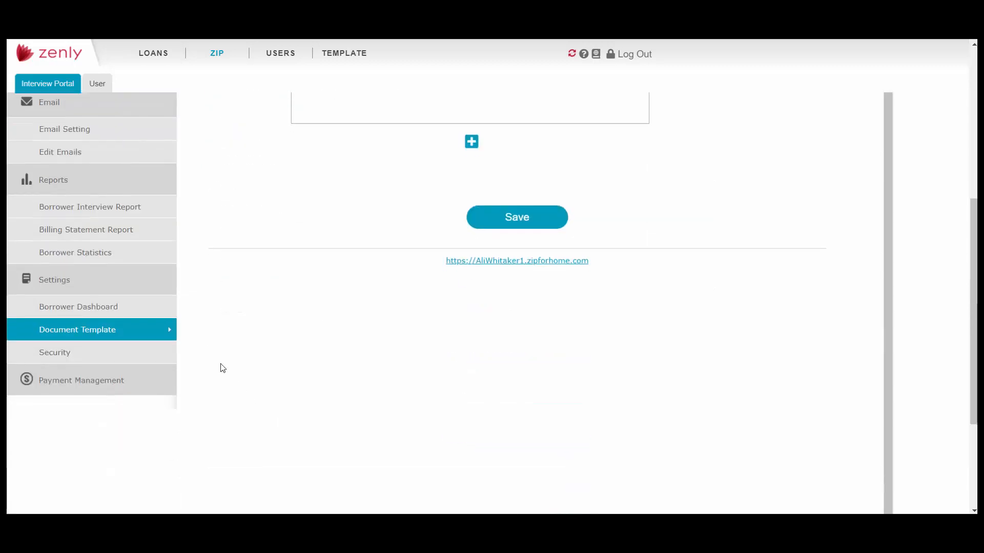
{"action": "left_click", "coordinate": [149, 354]}
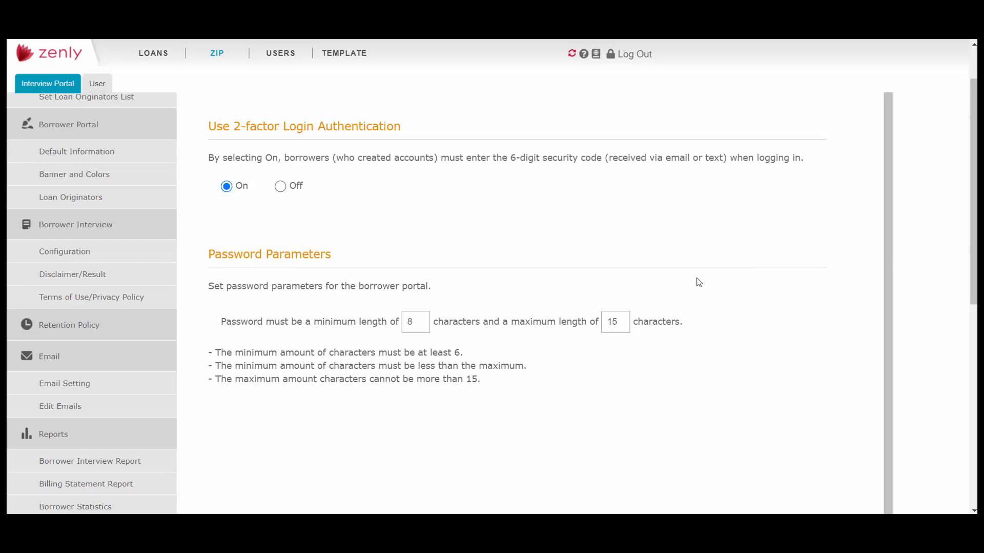
{"action": "scroll", "coordinate": [687, 328], "scroll_direction": "down", "scroll_amount": 10}
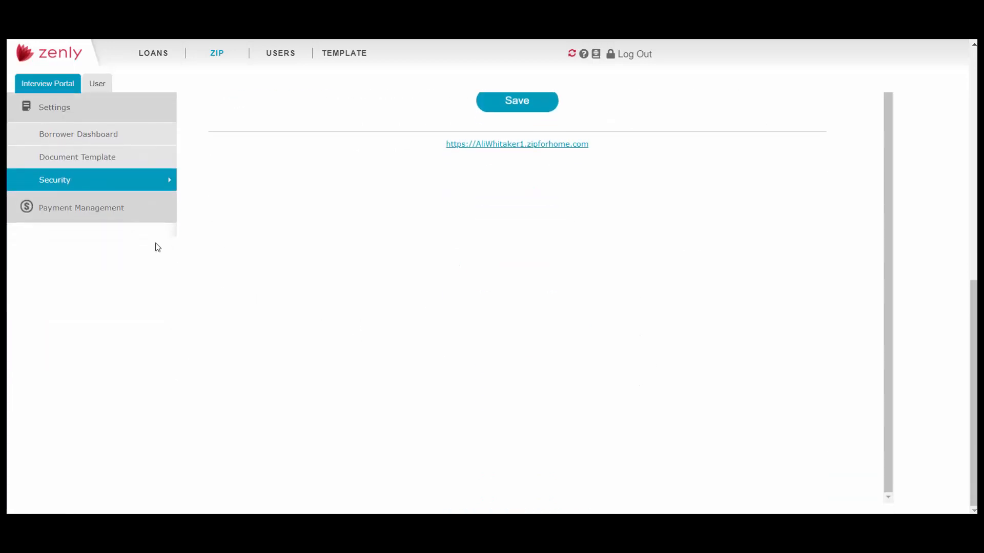
{"action": "left_click", "coordinate": [153, 211]}
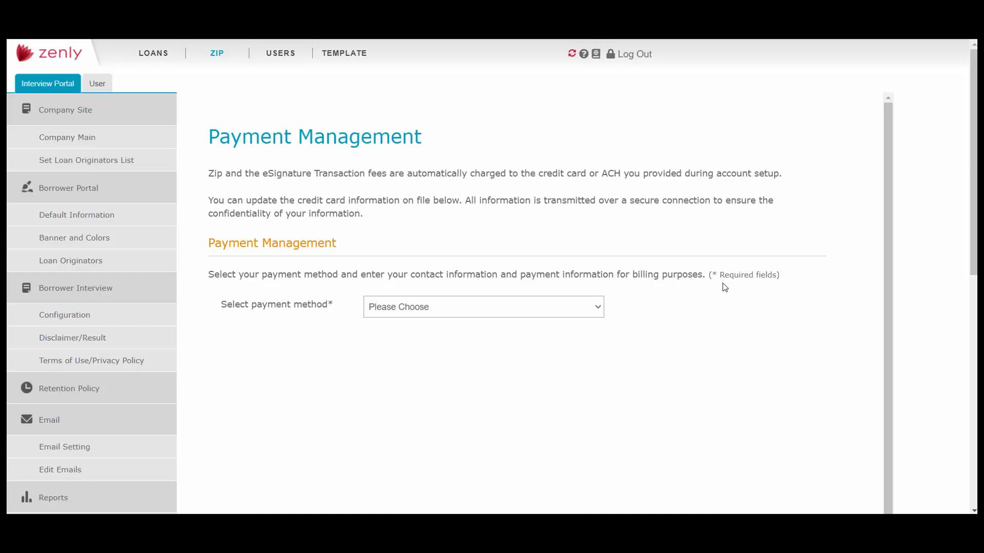
{"action": "left_click", "coordinate": [598, 309]}
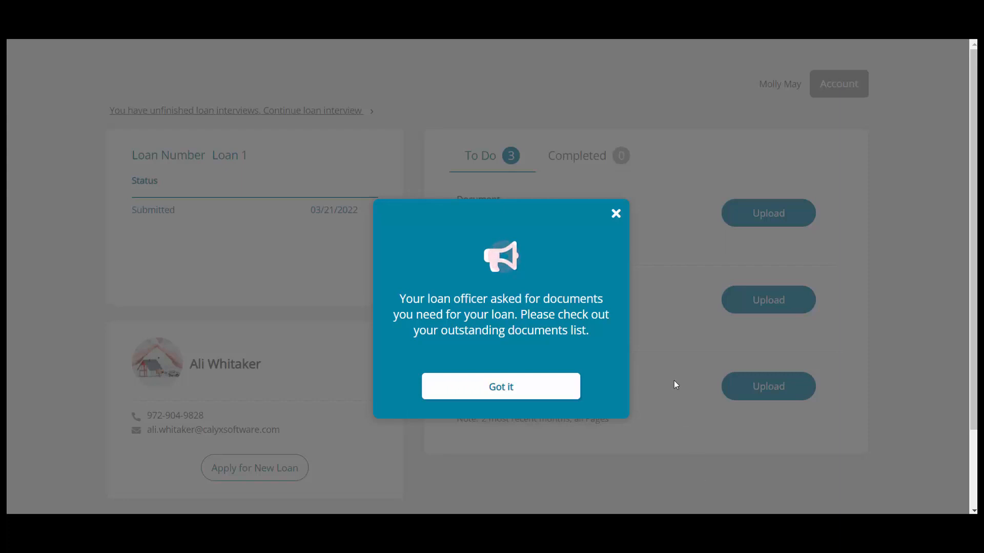
- Dismiss the outstanding documents notice on the borrower's dashboard
{"action": "left_click", "coordinate": [544, 388]}
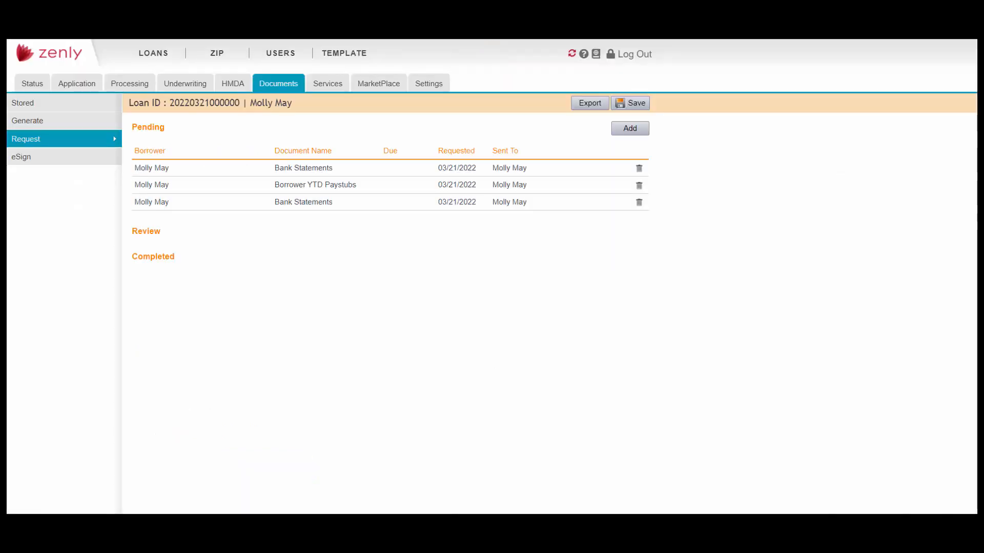
- Return to the Zip settings and review the Loan Originators list with its web addresses and the Company Main page
{"action": "left_click", "coordinate": [223, 53]}
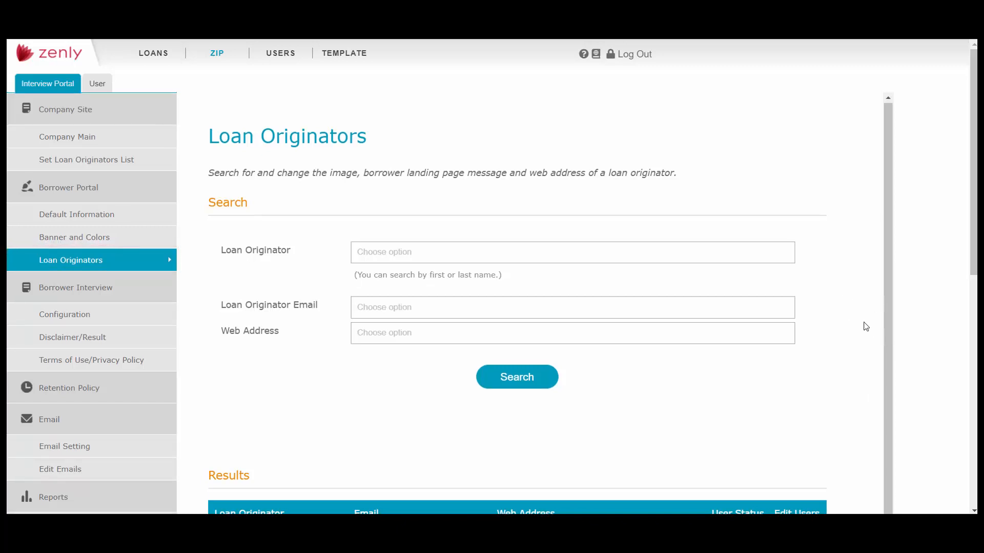
{"action": "scroll", "coordinate": [864, 326], "scroll_direction": "down", "scroll_amount": 3}
{"action": "scroll", "coordinate": [864, 329], "scroll_direction": "down", "scroll_amount": 2}
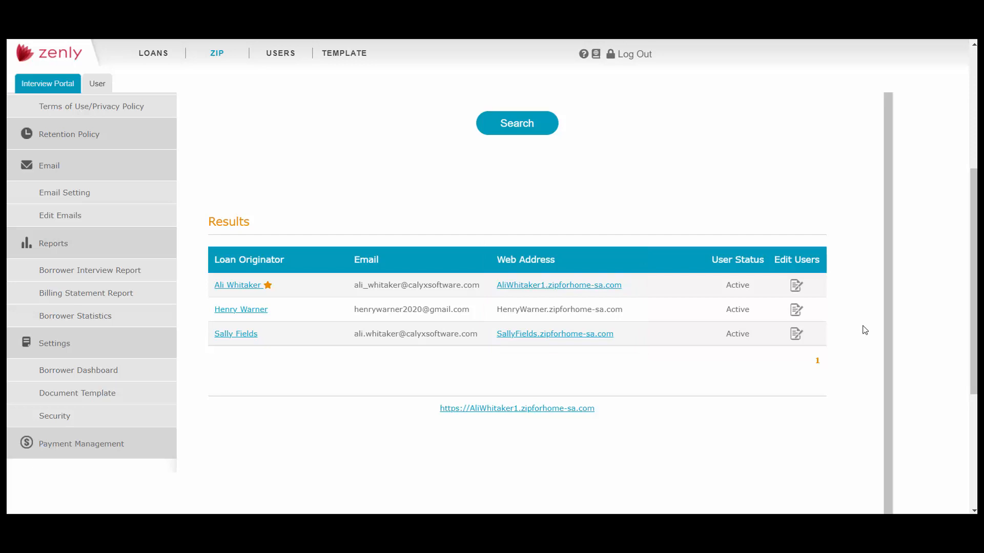
{"action": "scroll", "coordinate": [878, 256], "scroll_direction": "up", "scroll_amount": 5}
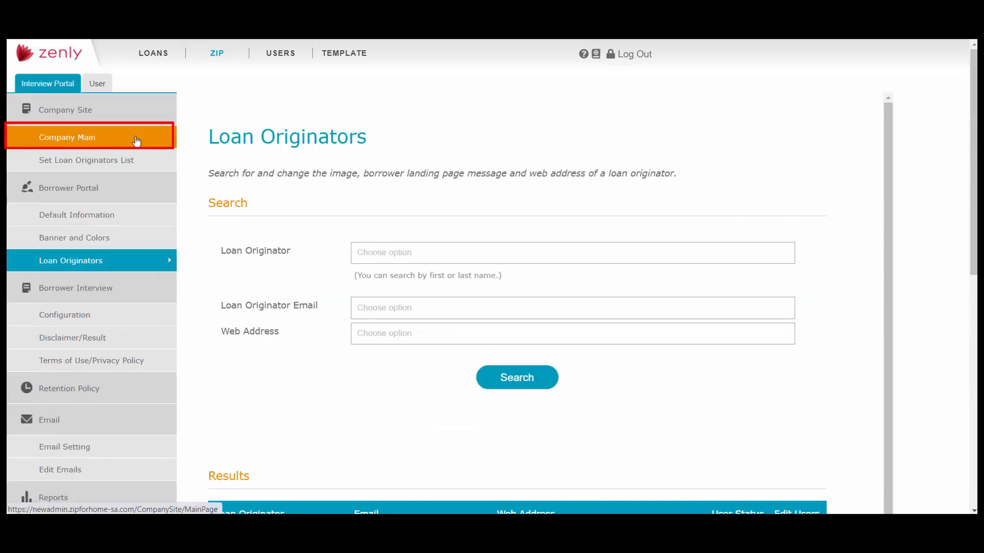
{"action": "left_click", "coordinate": [107, 137]}
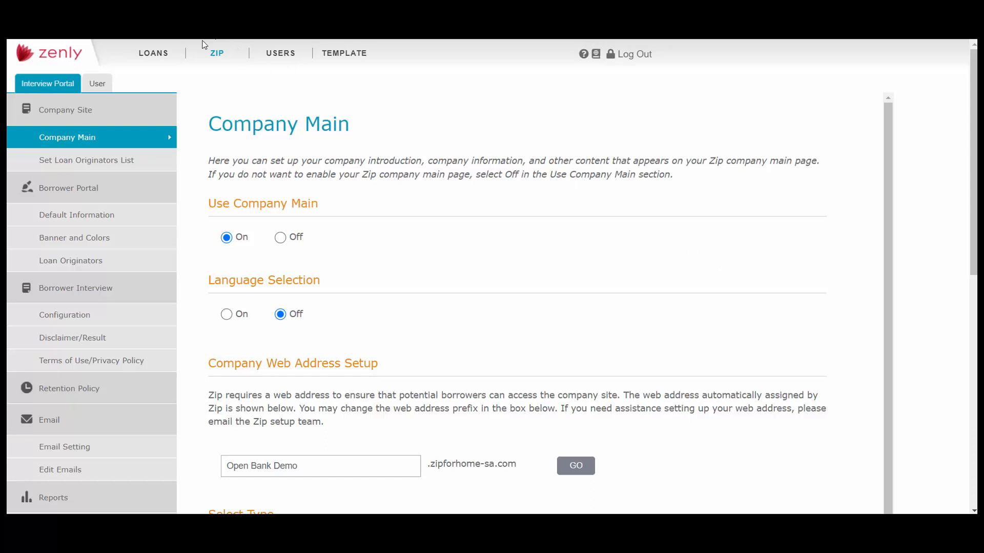
- Open the Prospect loan from the loans list and go to its document requests
{"action": "left_click", "coordinate": [159, 55]}
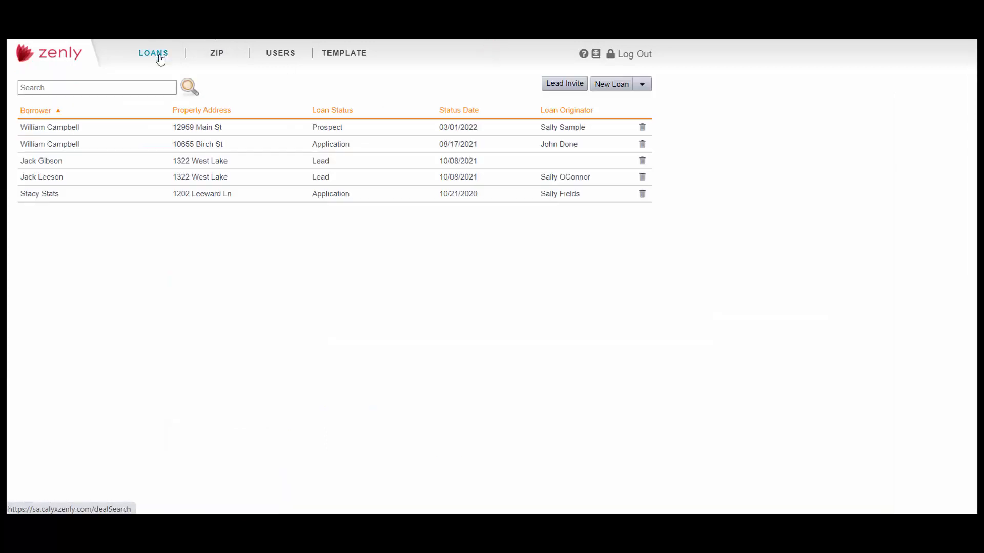
{"action": "left_click", "coordinate": [214, 126]}
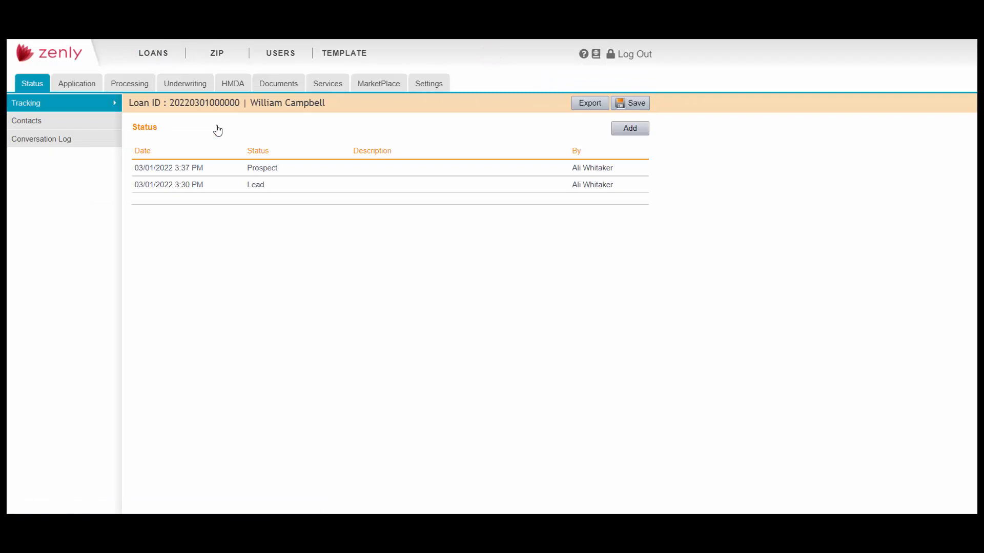
{"action": "left_click", "coordinate": [301, 88]}
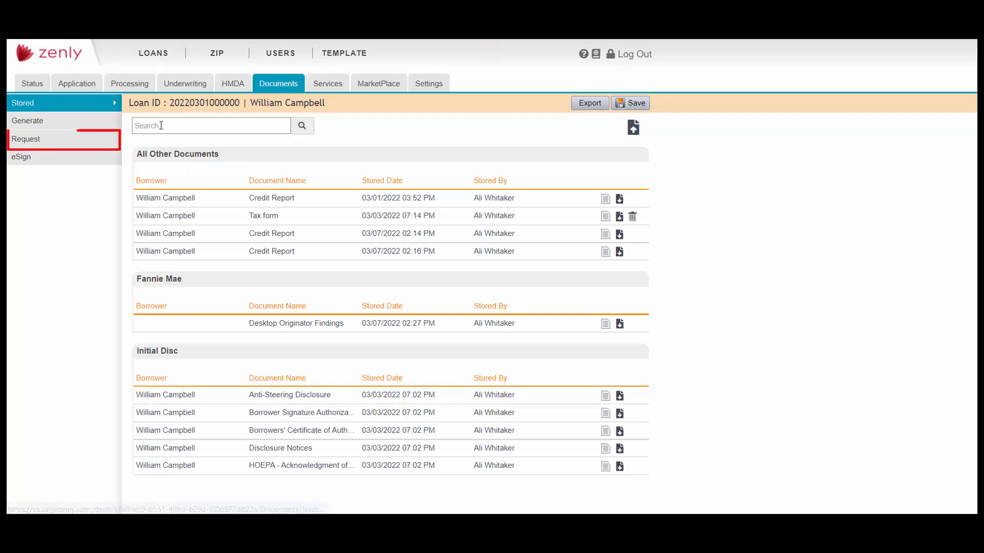
{"action": "left_click", "coordinate": [107, 145]}
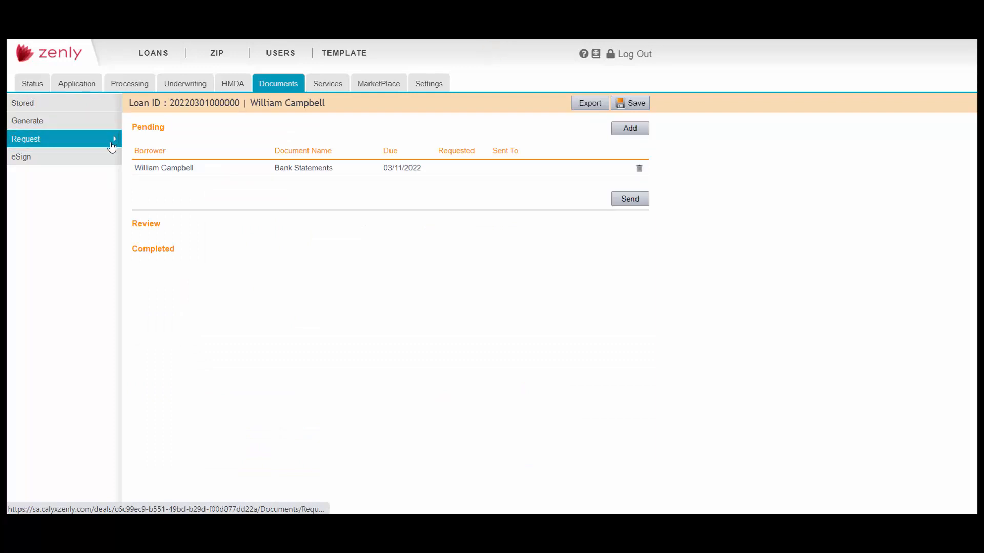
- Add and save a document request for Borrower W2/1099, assigned to the borrower, with category Asset and due date 03/25/2022 12:00 AM
{"action": "left_click", "coordinate": [631, 129]}
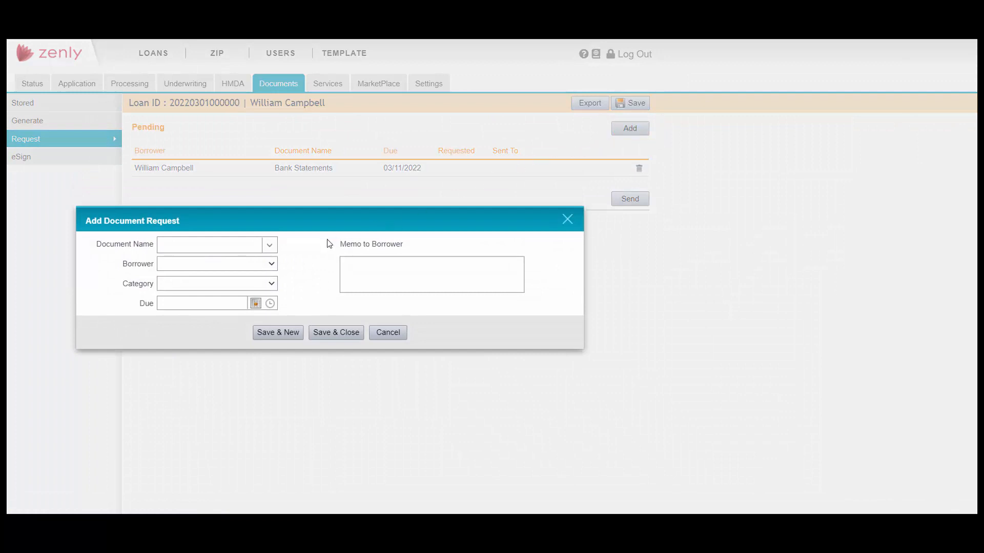
{"action": "left_click", "coordinate": [271, 247]}
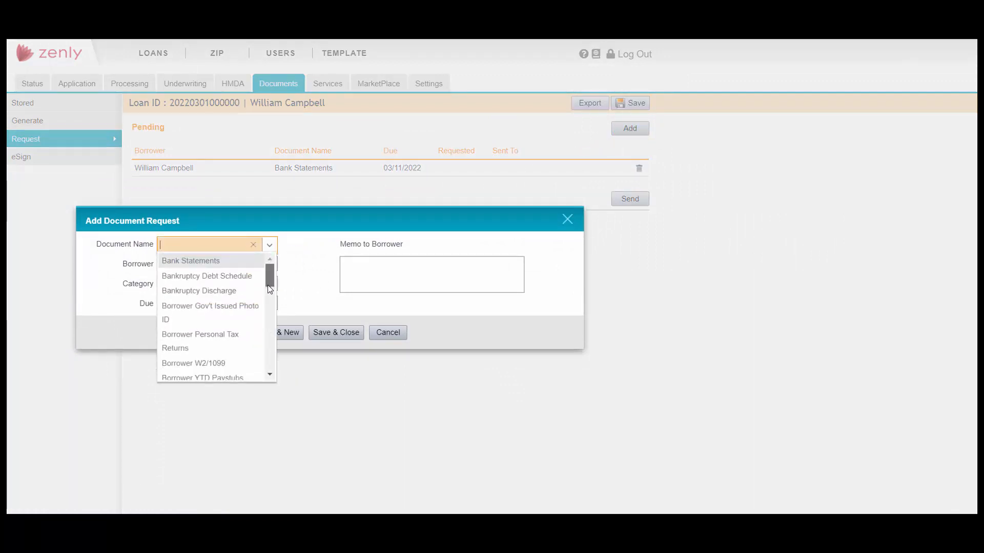
{"action": "scroll", "coordinate": [270, 297], "scroll_direction": "down", "scroll_amount": 1}
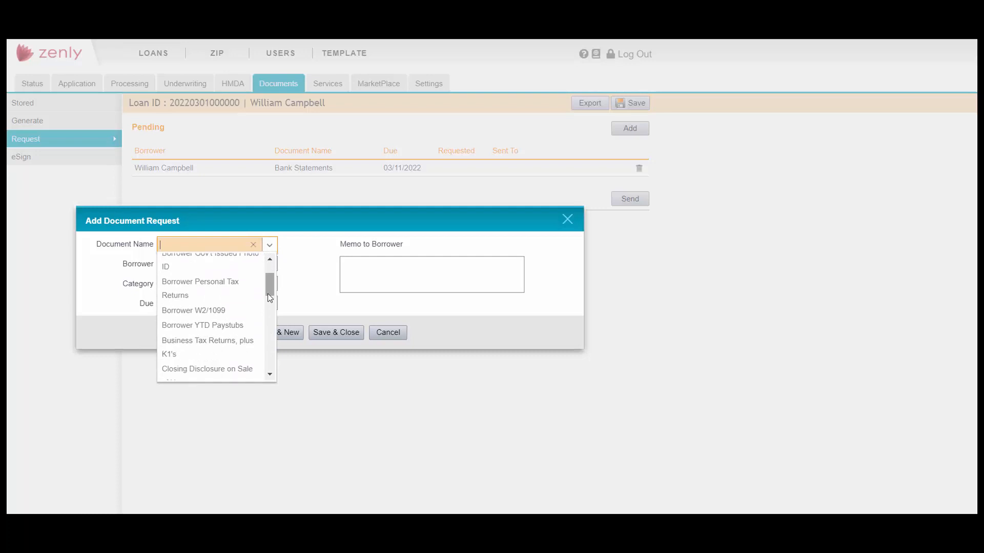
{"action": "left_click", "coordinate": [244, 310]}
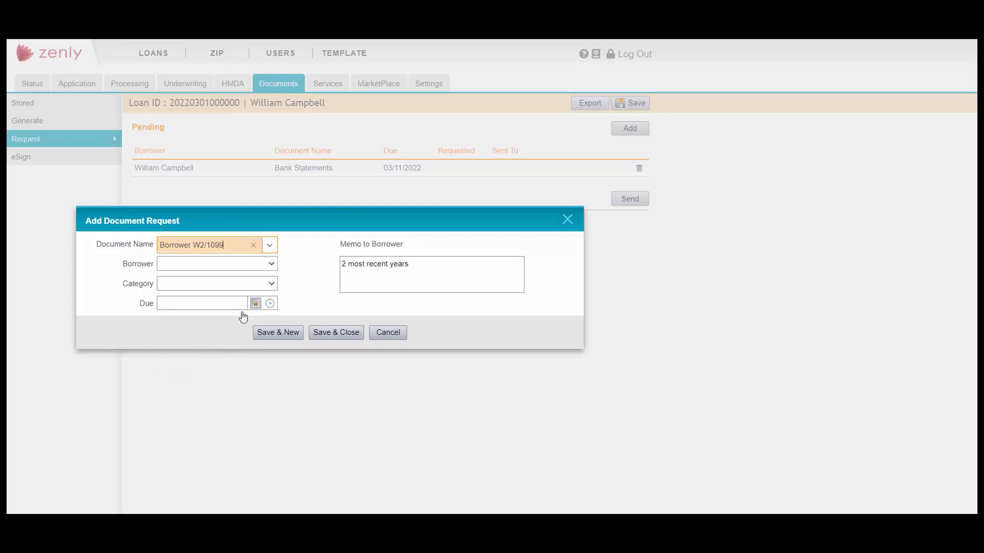
{"action": "left_click", "coordinate": [272, 264]}
{"action": "left_click", "coordinate": [272, 285]}
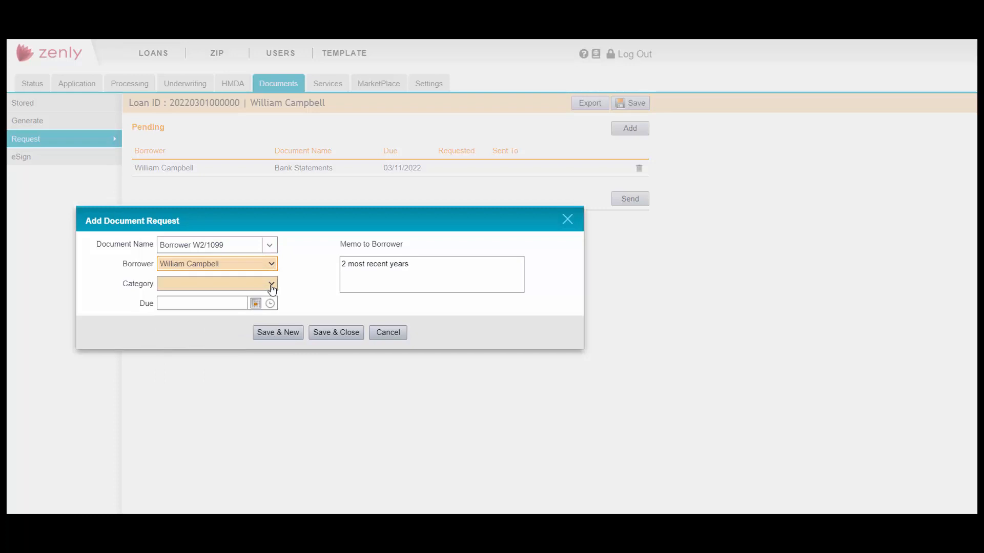
{"action": "left_click", "coordinate": [272, 286]}
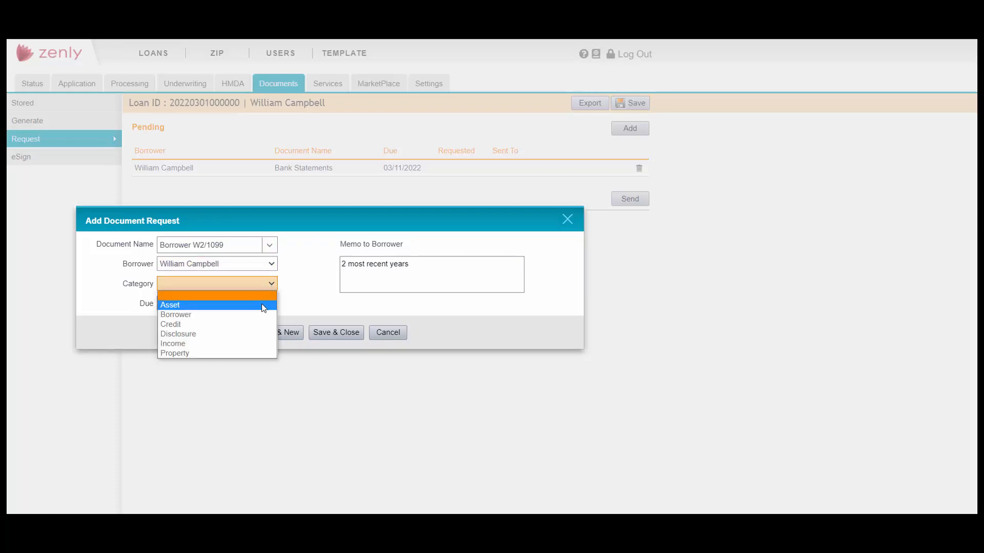
{"action": "left_click", "coordinate": [264, 304]}
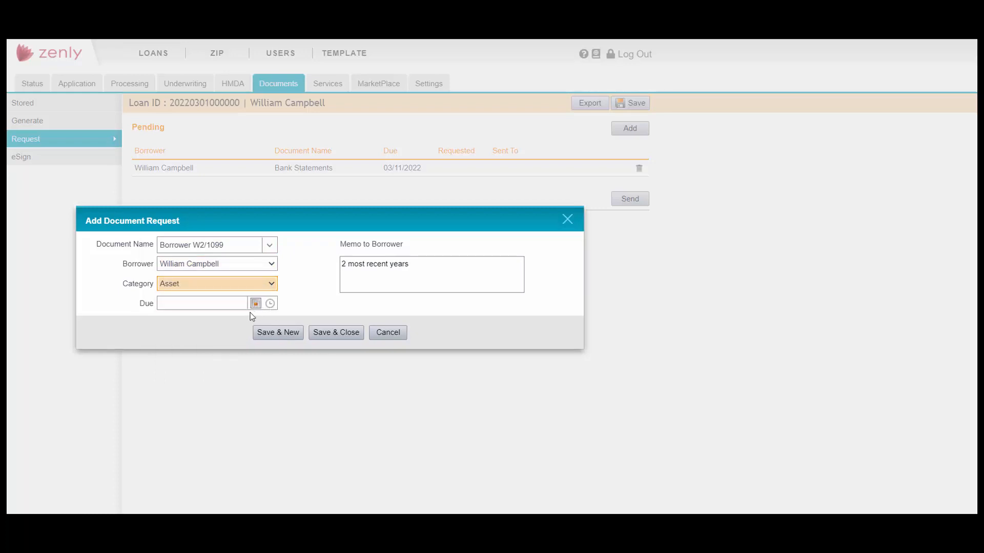
{"action": "left_click", "coordinate": [255, 303]}
{"action": "left_click", "coordinate": [257, 406]}
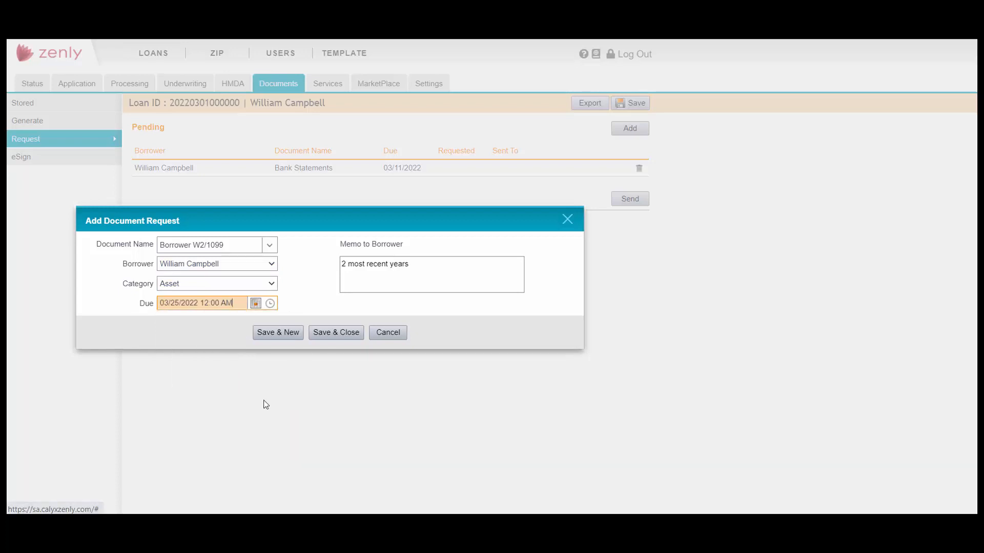
{"action": "left_click", "coordinate": [331, 336]}
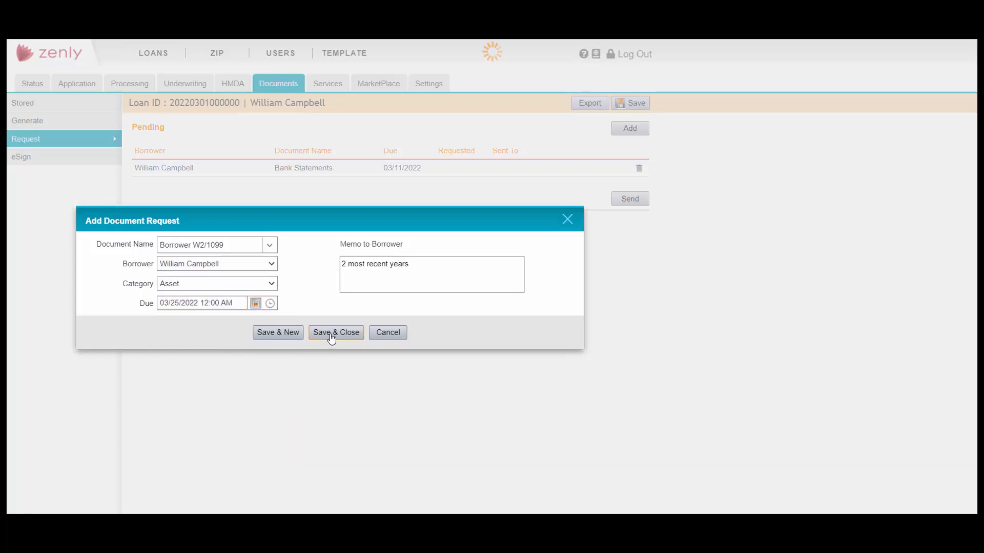